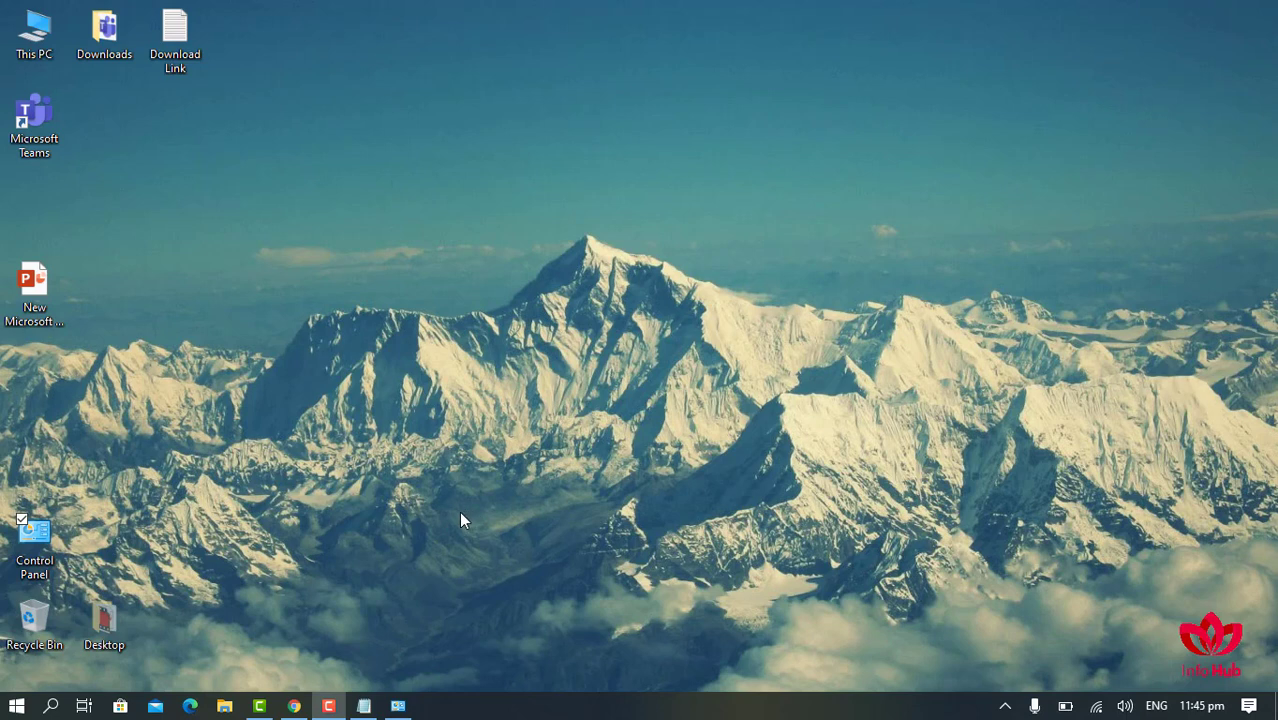
- Go to the Teams desktop download section and start downloading the Windows installer
left_click(363, 706)
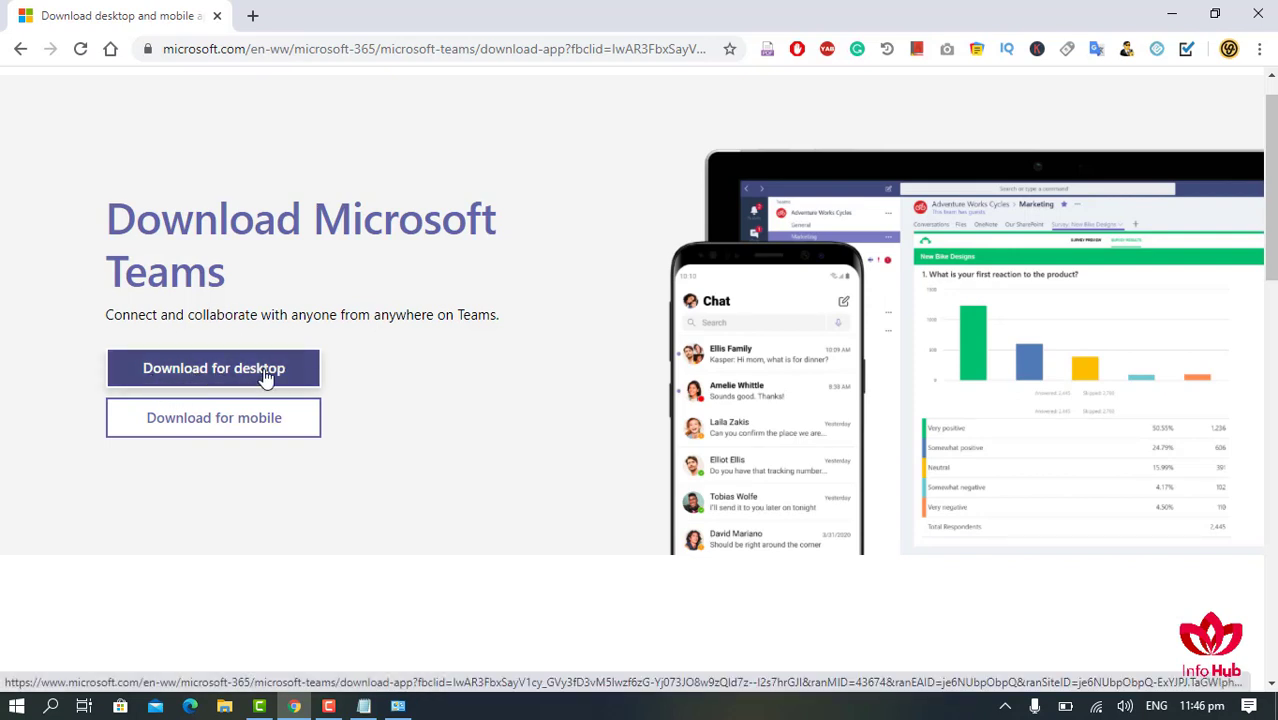
left_click(208, 378)
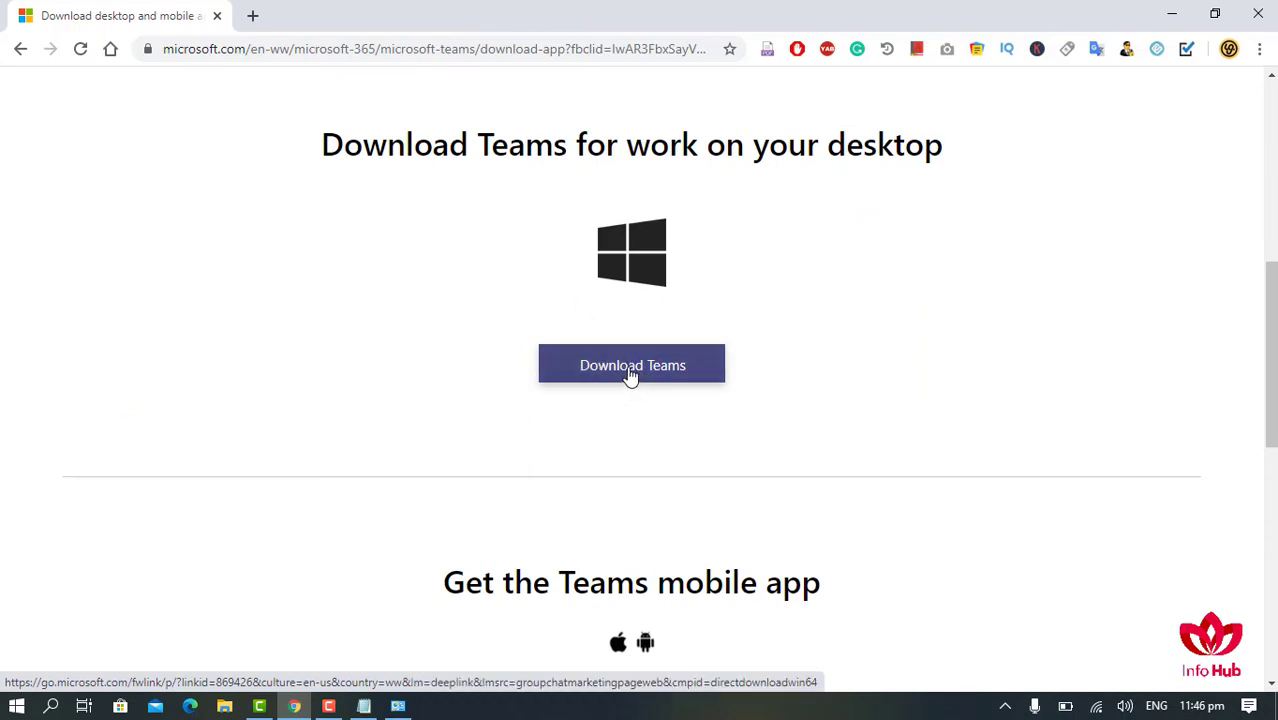
left_click(630, 372)
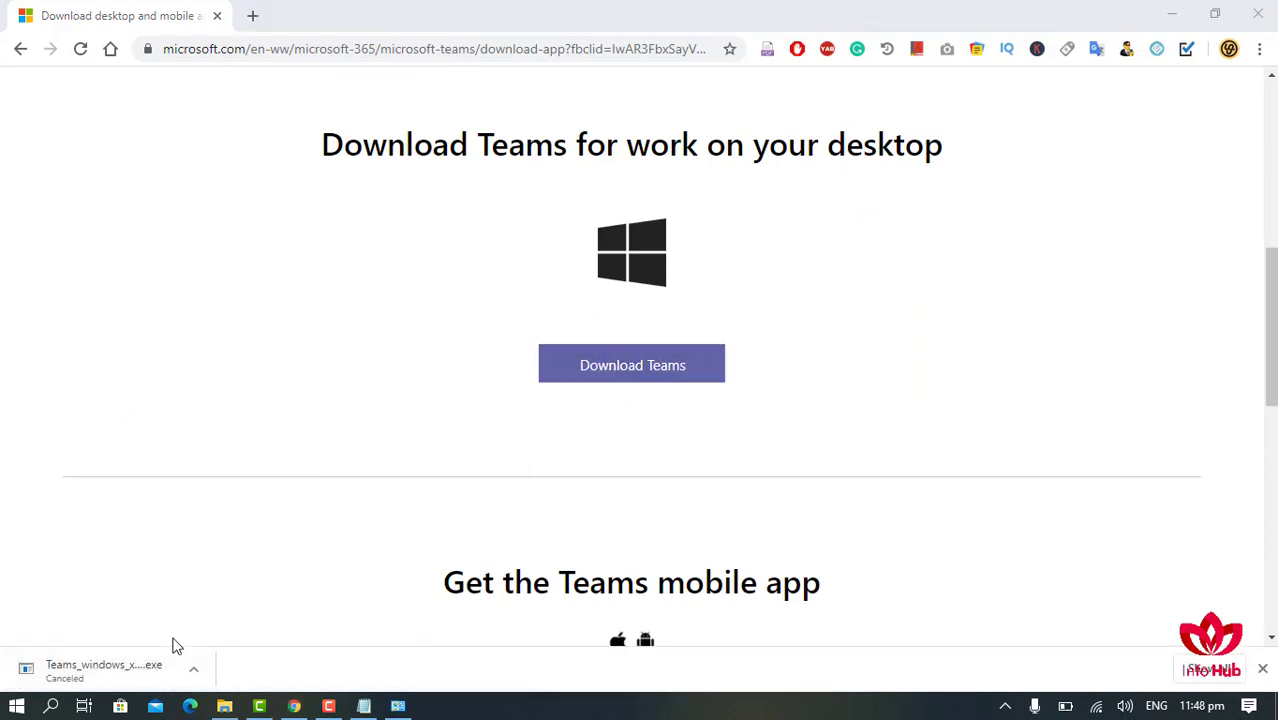
- Run the Teams_windows_x64 installer from Downloads and launch Microsoft Teams from the desktop shortcut
left_click(225, 707)
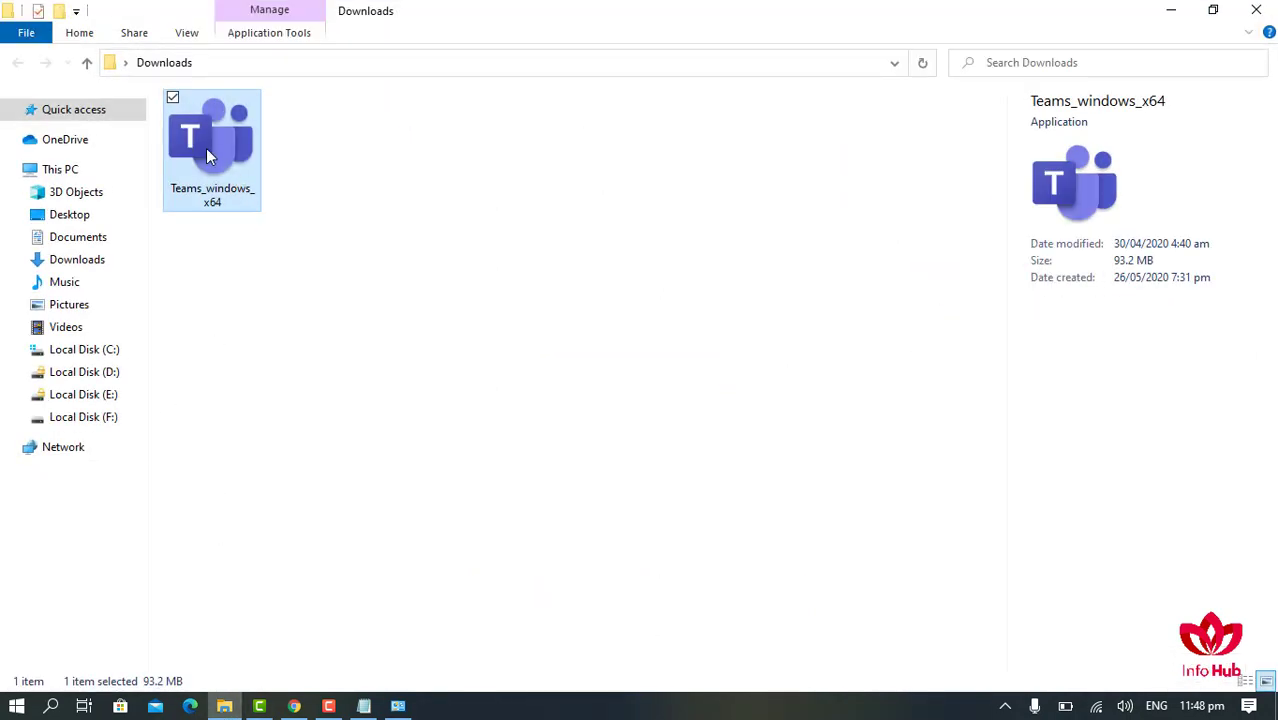
double_click(250, 153)
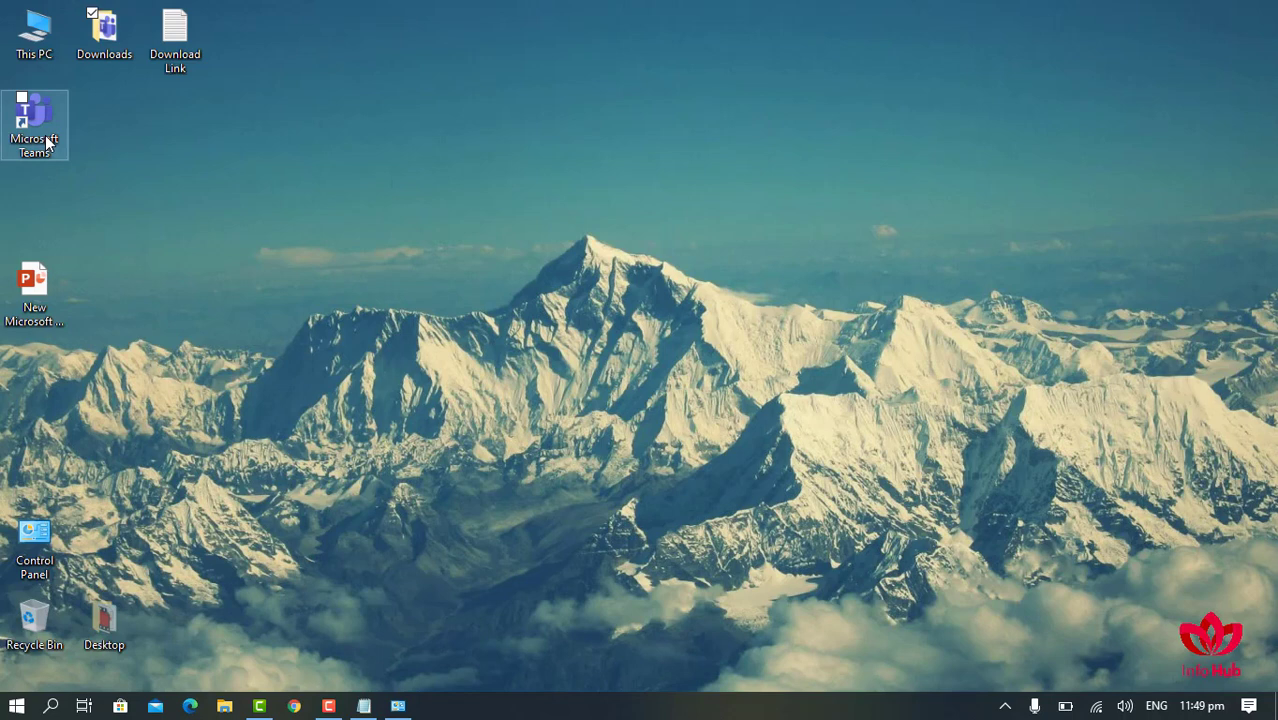
double_click(45, 143)
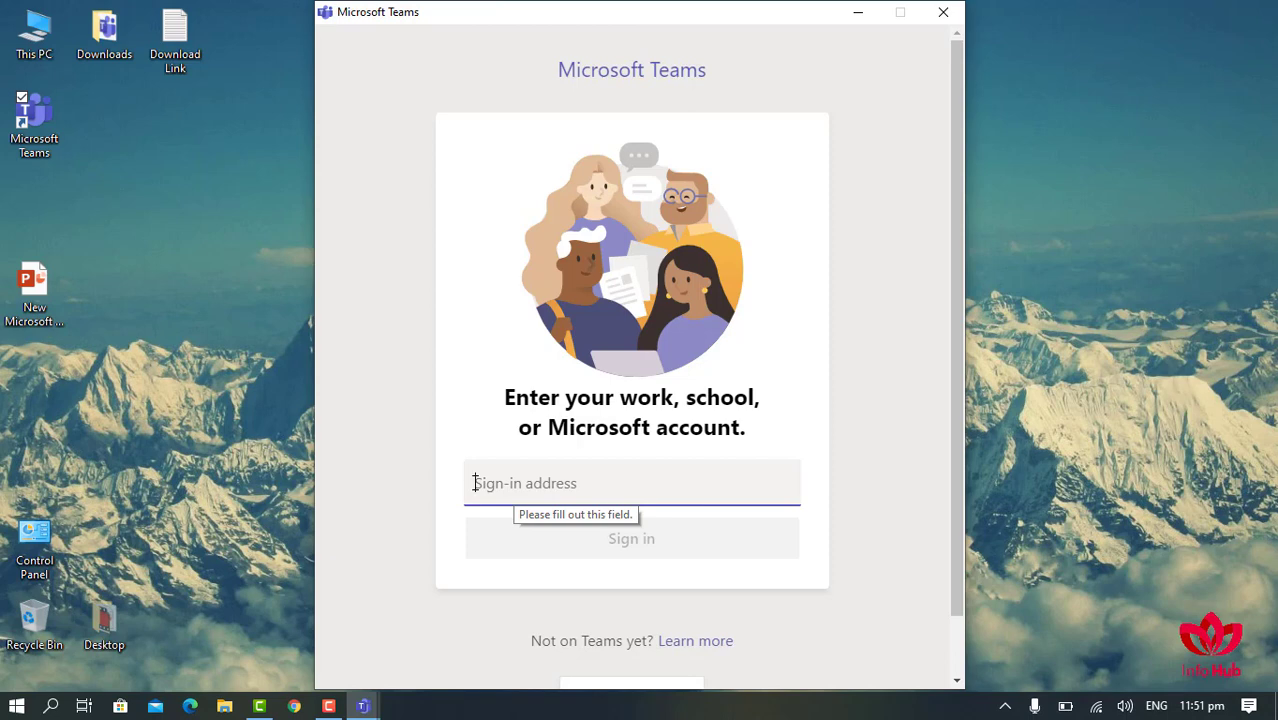
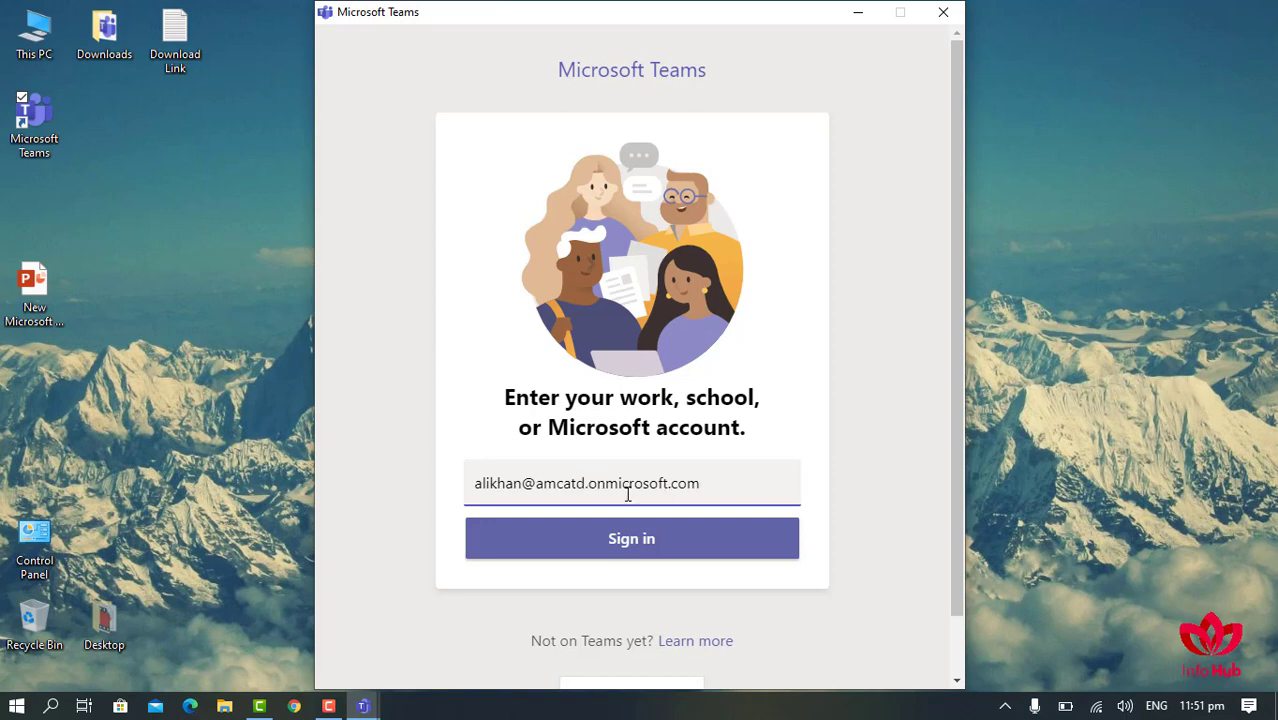
- Sign in to Teams with the account e-mail address and password
left_click(581, 543)
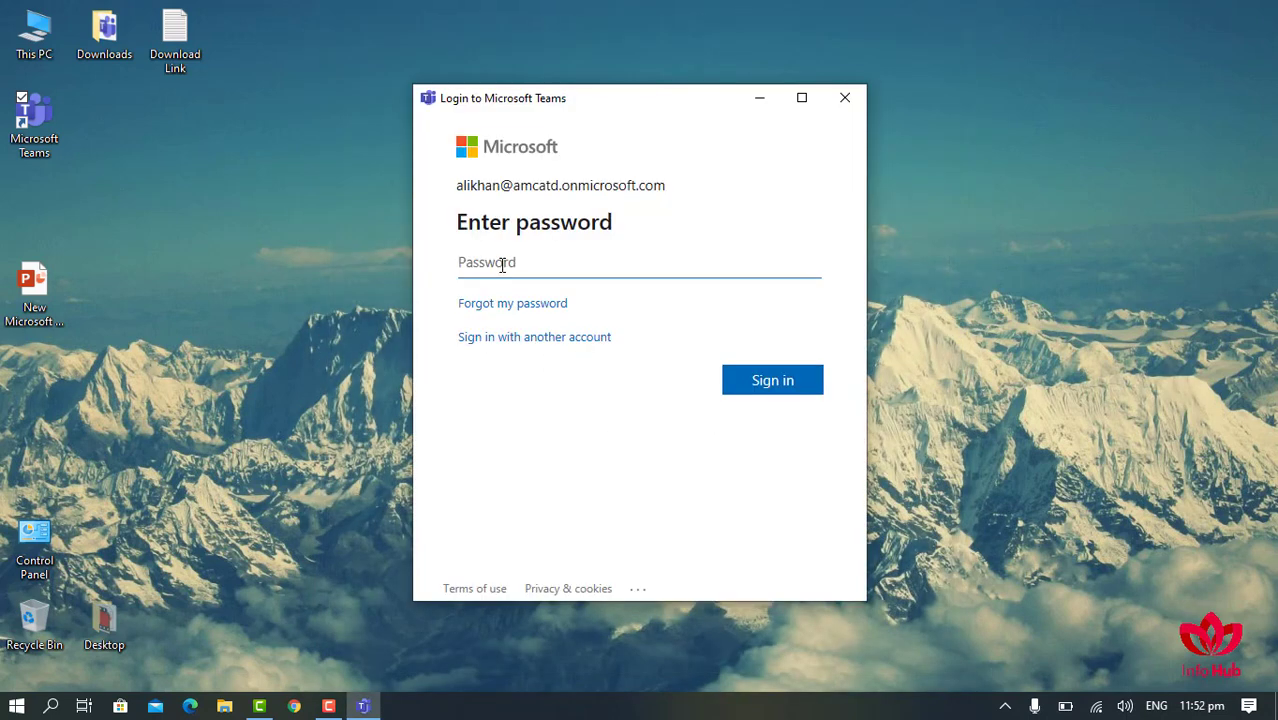
left_click(502, 263)
key("ctrl+v")
left_click(776, 386)
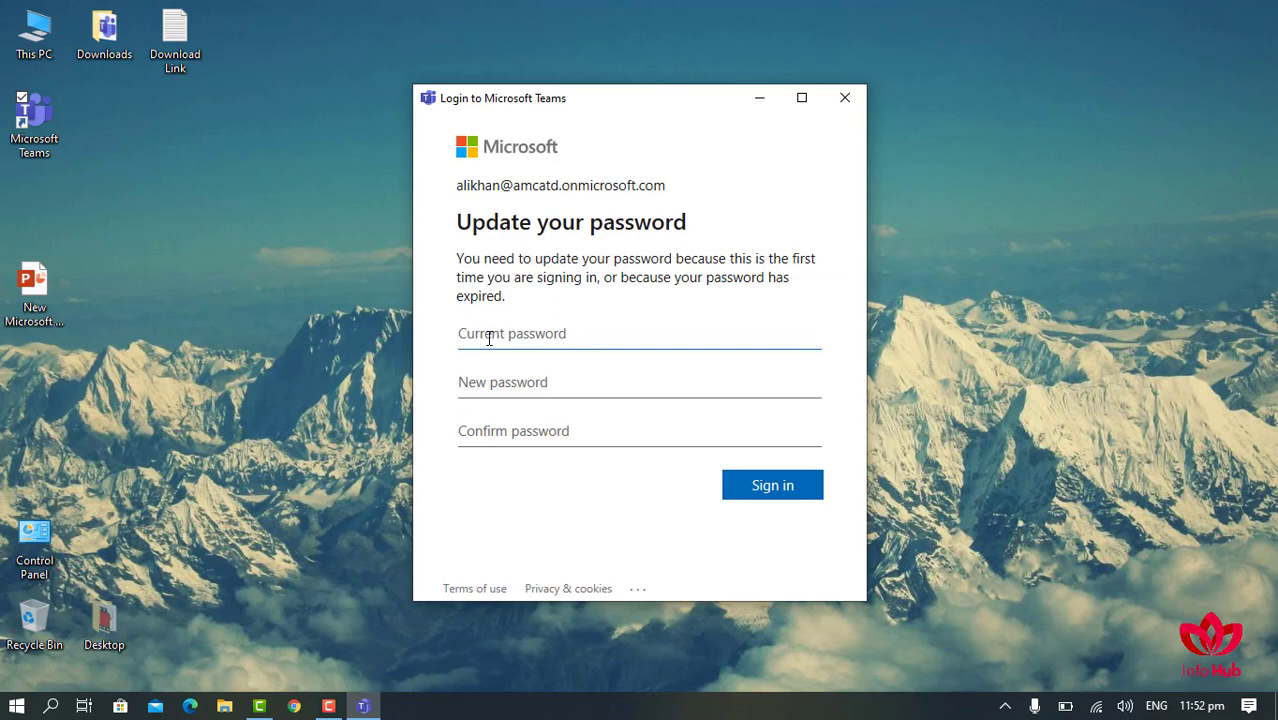
- Enter the current password and a new password twice, and submit the password change
type("•••")
key("ctrl+v")
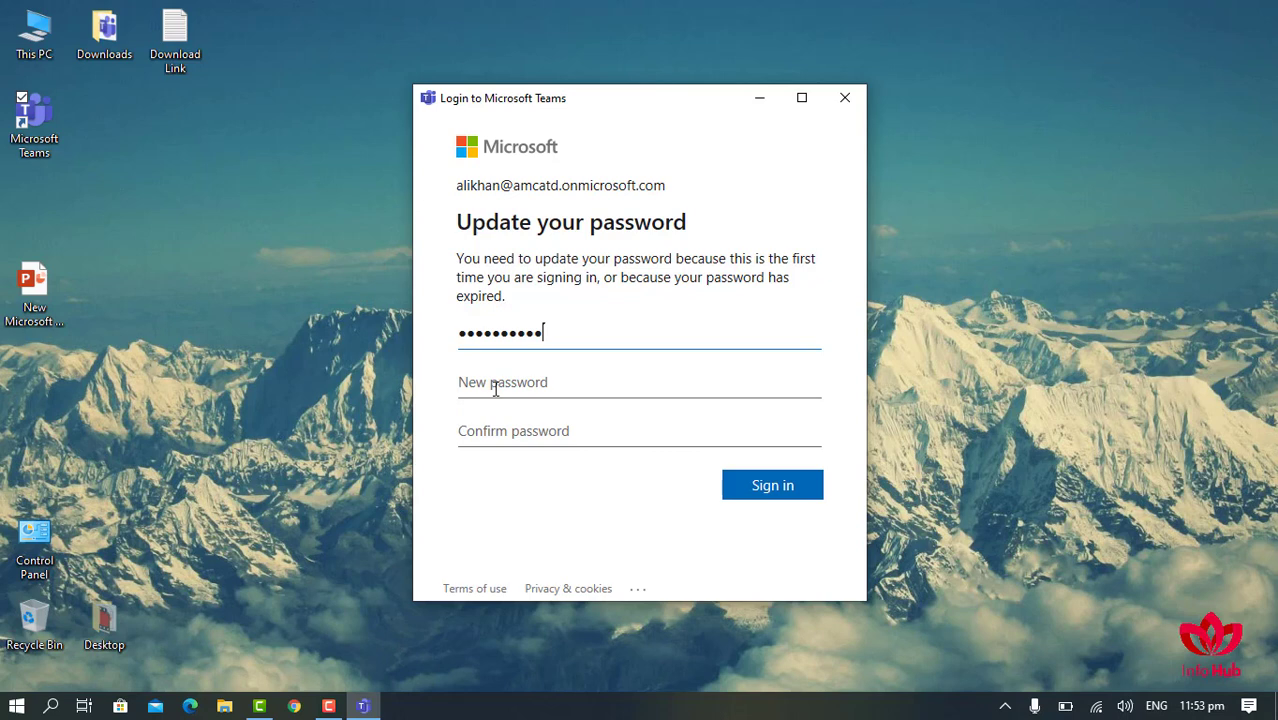
left_click(495, 389)
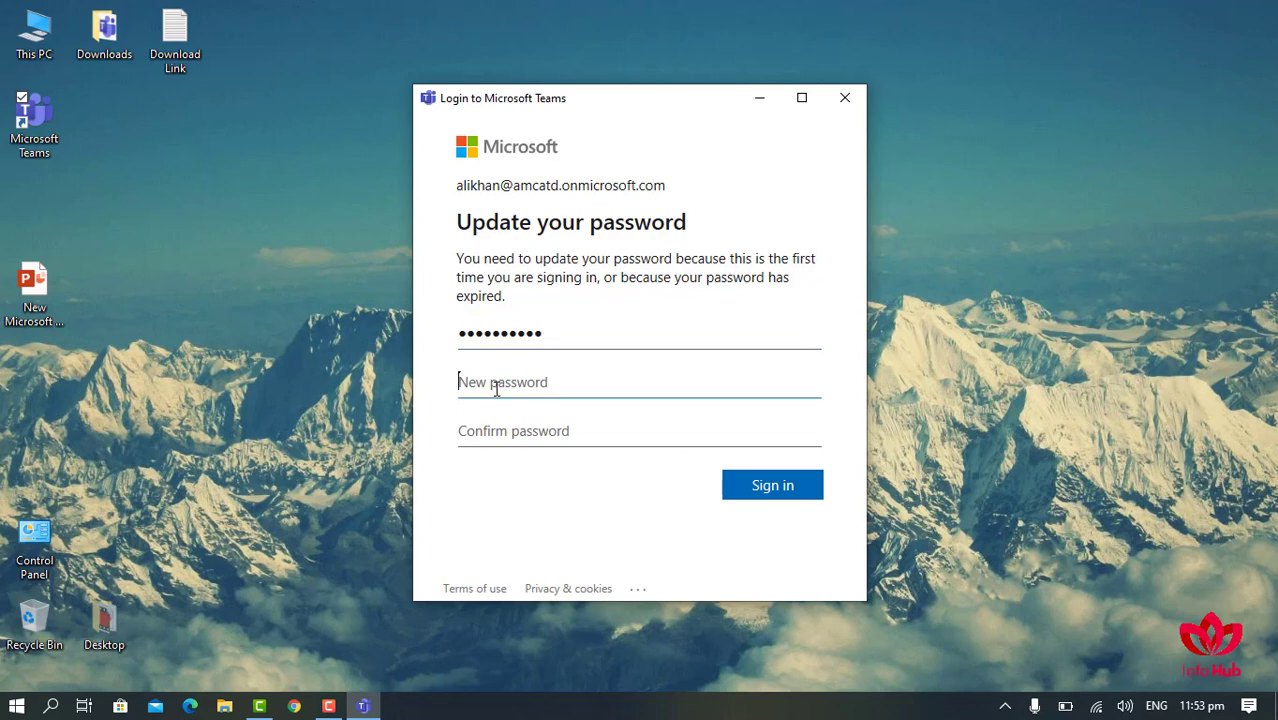
key("ctrl+v")
key("Tab")
key("ctrl+v")
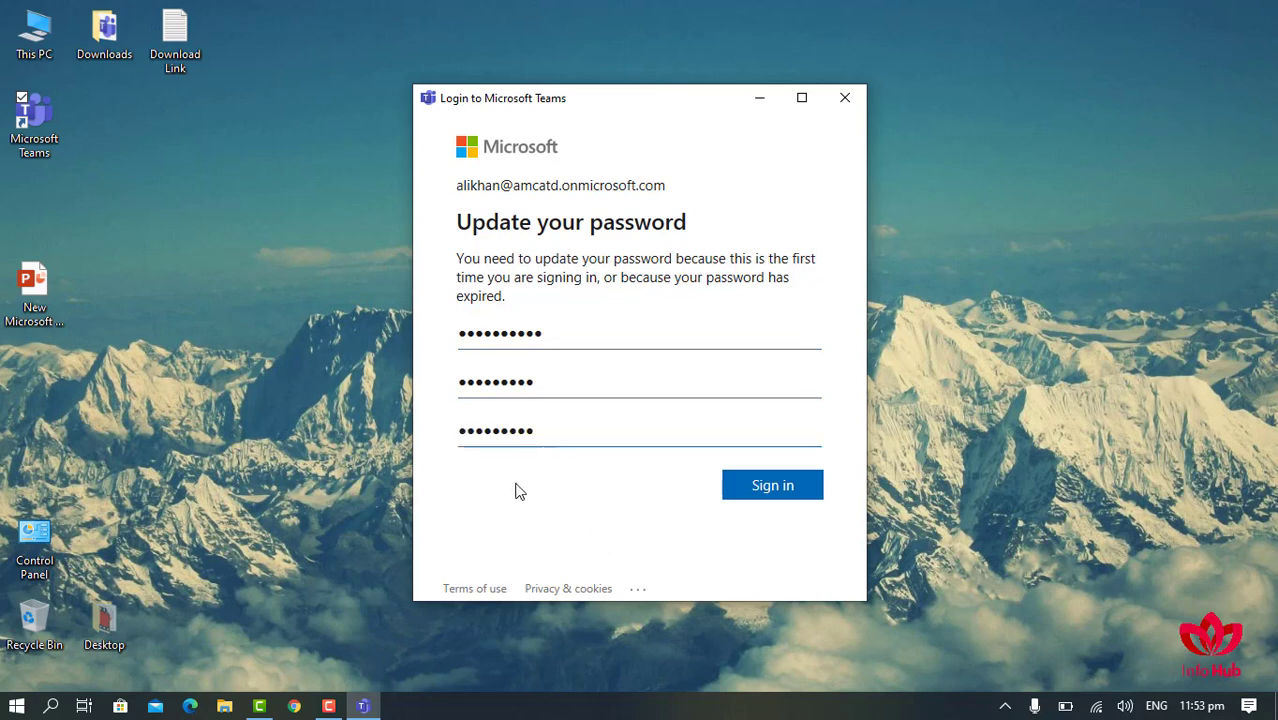
left_click(774, 490)
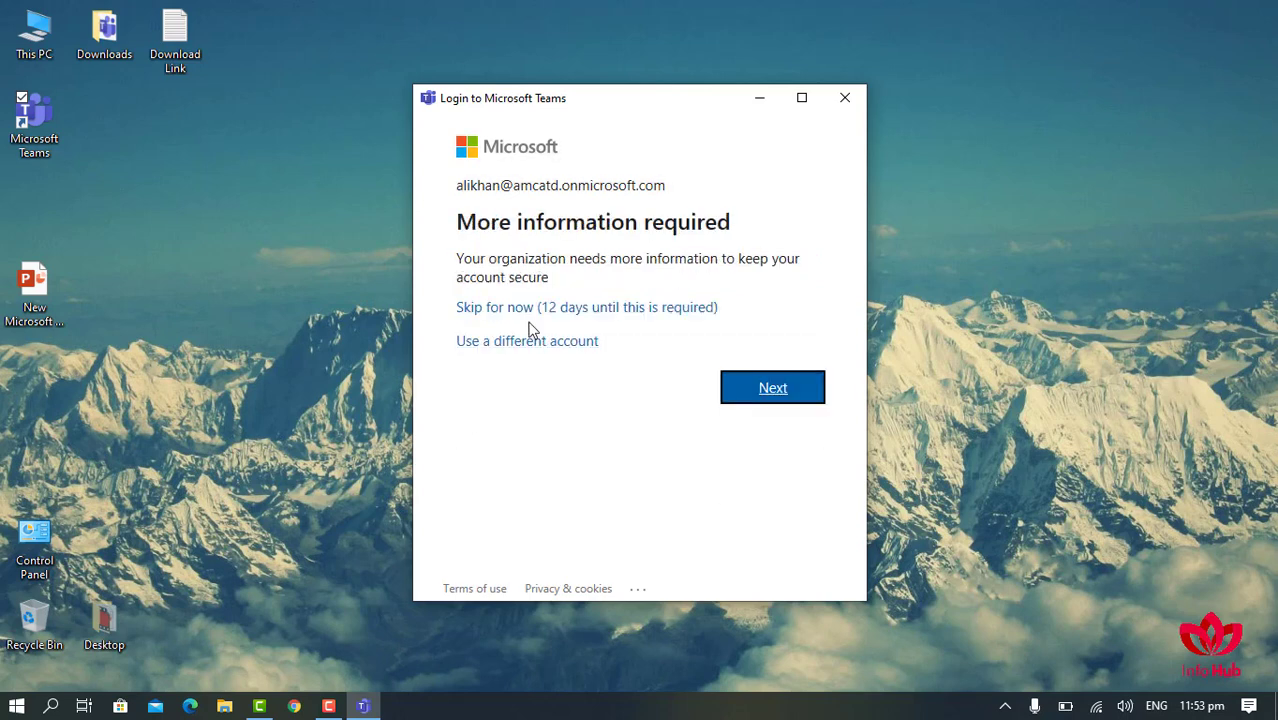
- Skip the extra security information and sign in again with the account e-mail and password
left_click(497, 312)
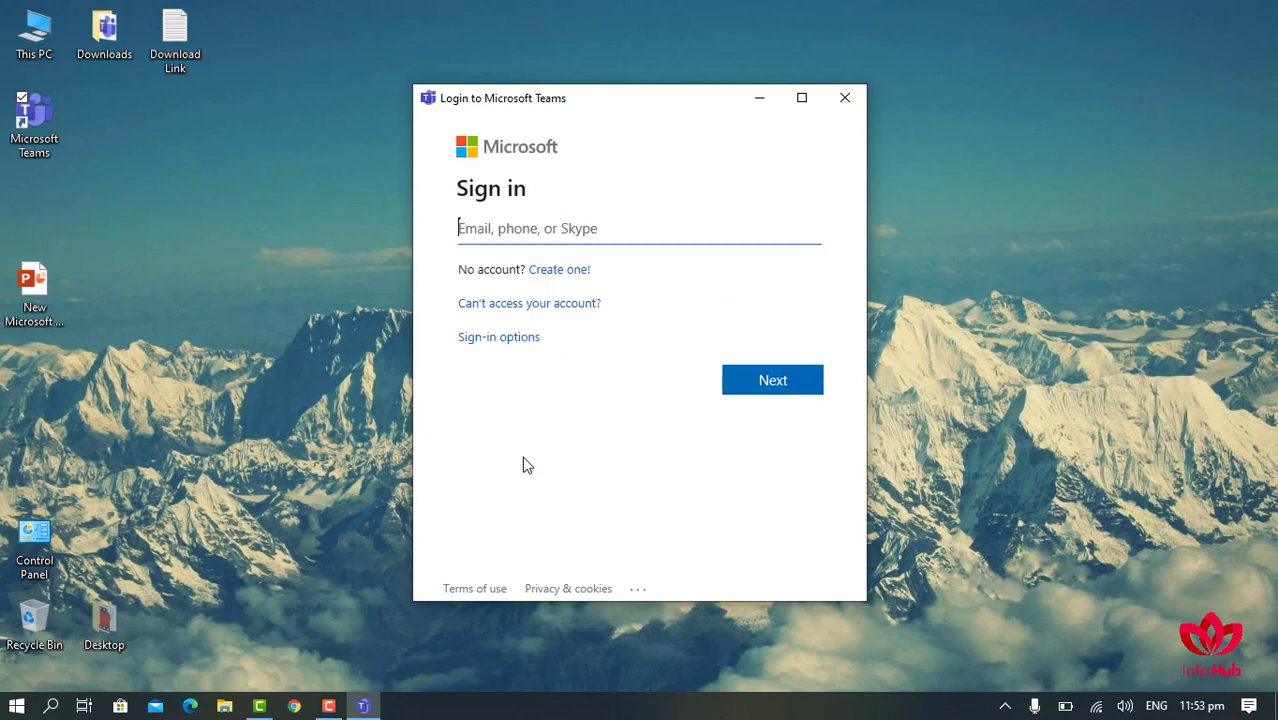
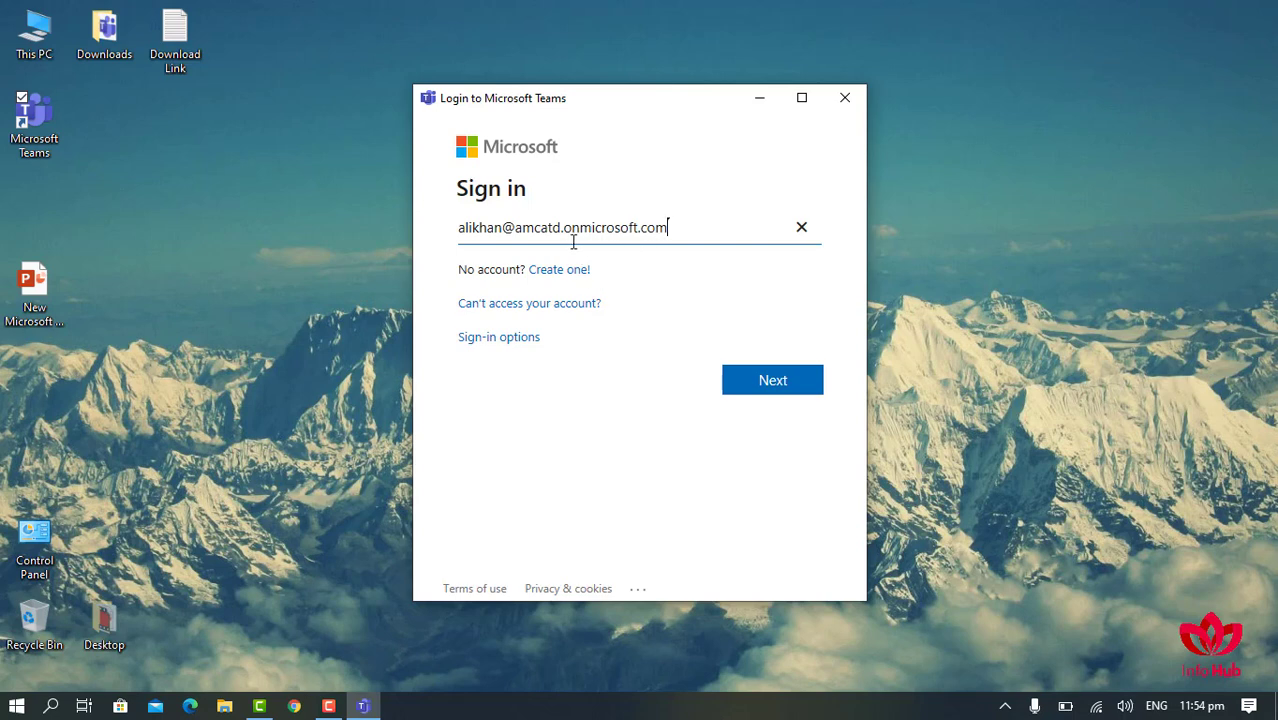
left_click(770, 390)
type("•••••••••")
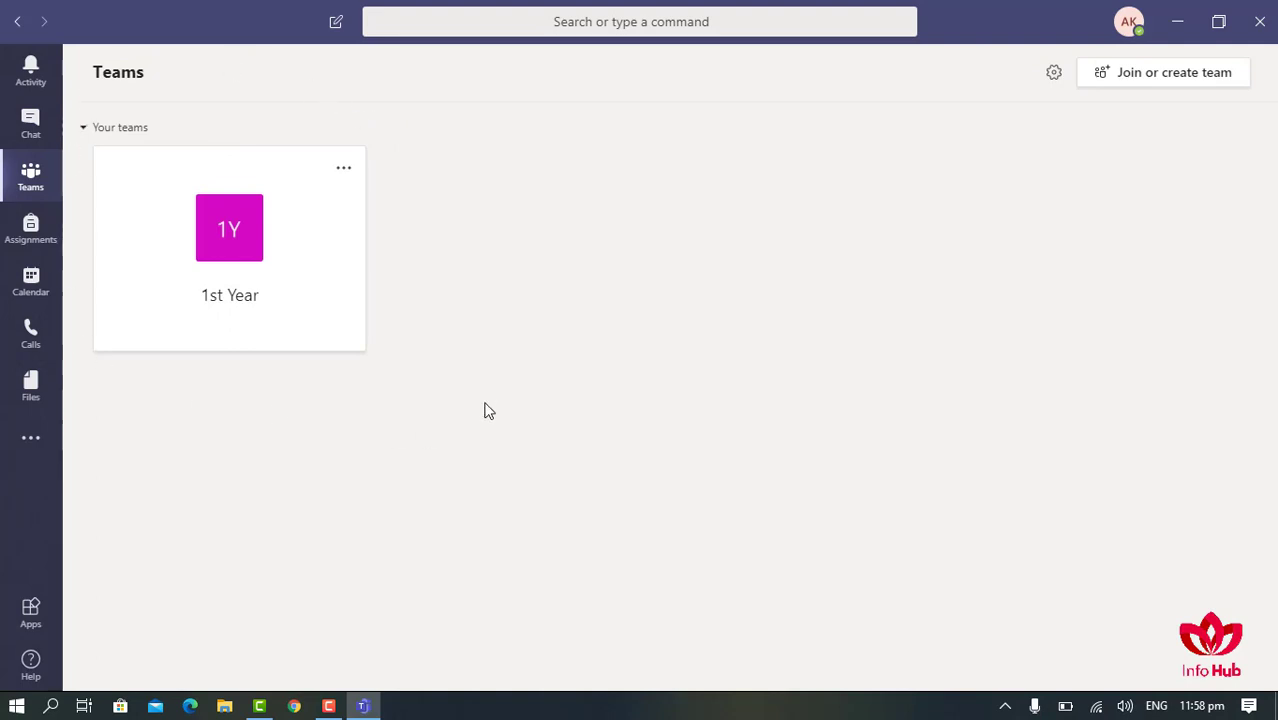
- Open Zaid's reply from Activity in 1st Year General, scroll its posts, then view Chat
left_click(41, 89)
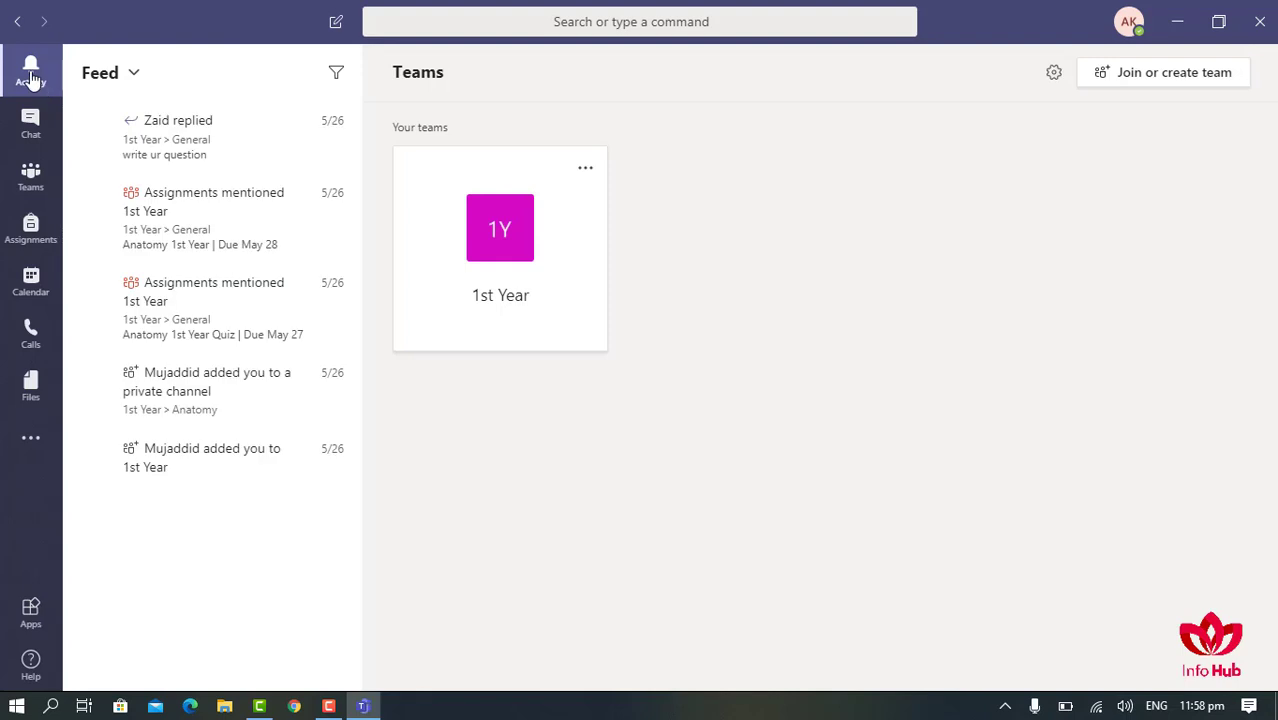
left_click(224, 158)
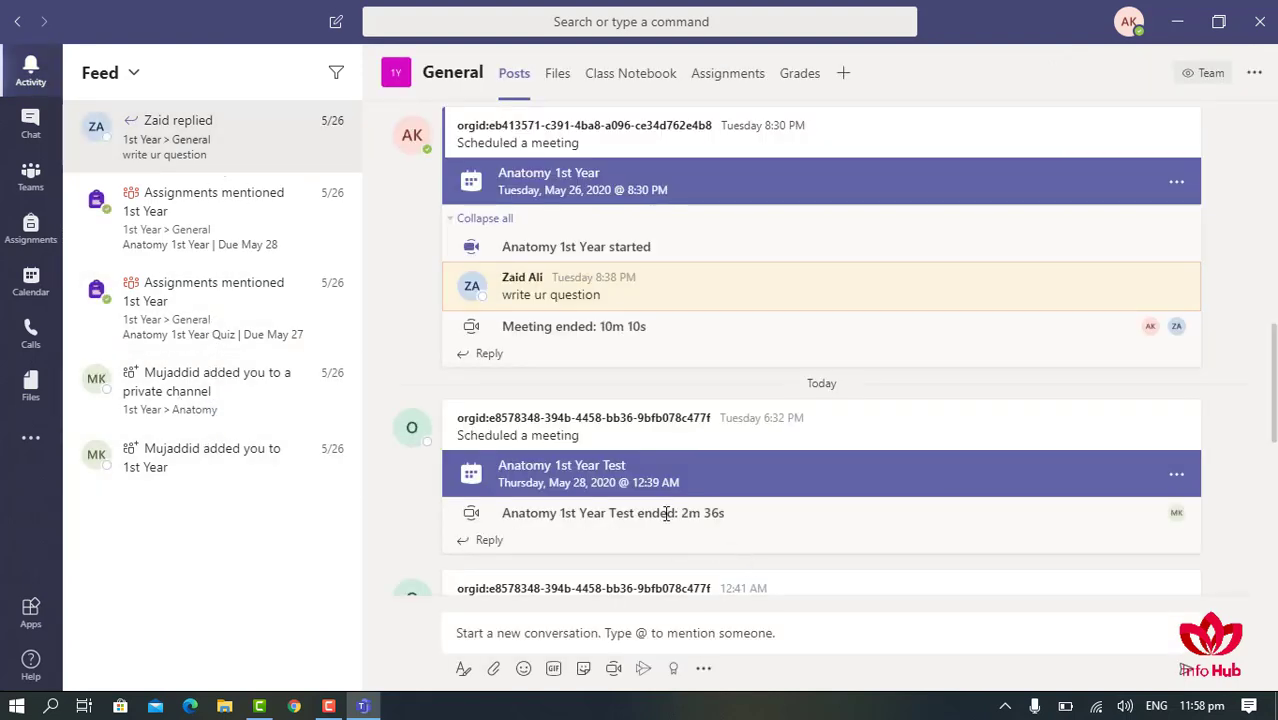
scroll(667, 512, "up", 2)
scroll(668, 512, "up", 1)
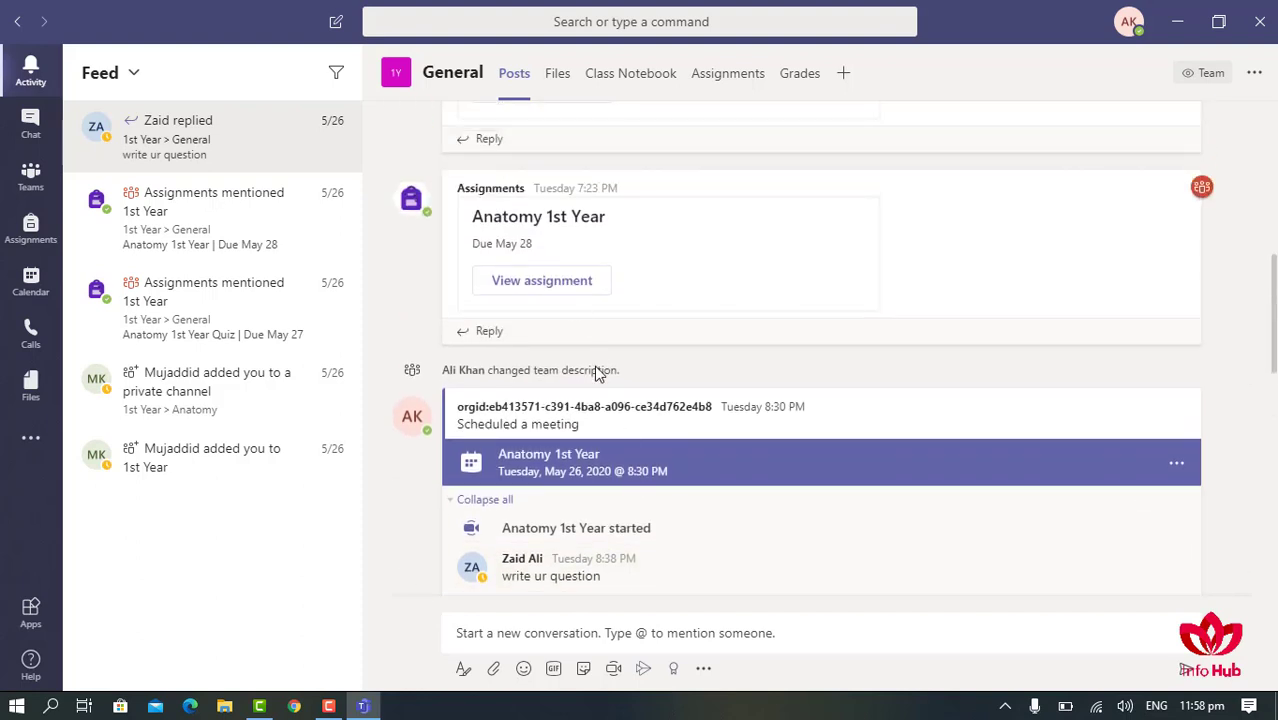
scroll(596, 370, "up", 1)
scroll(586, 410, "up", 1)
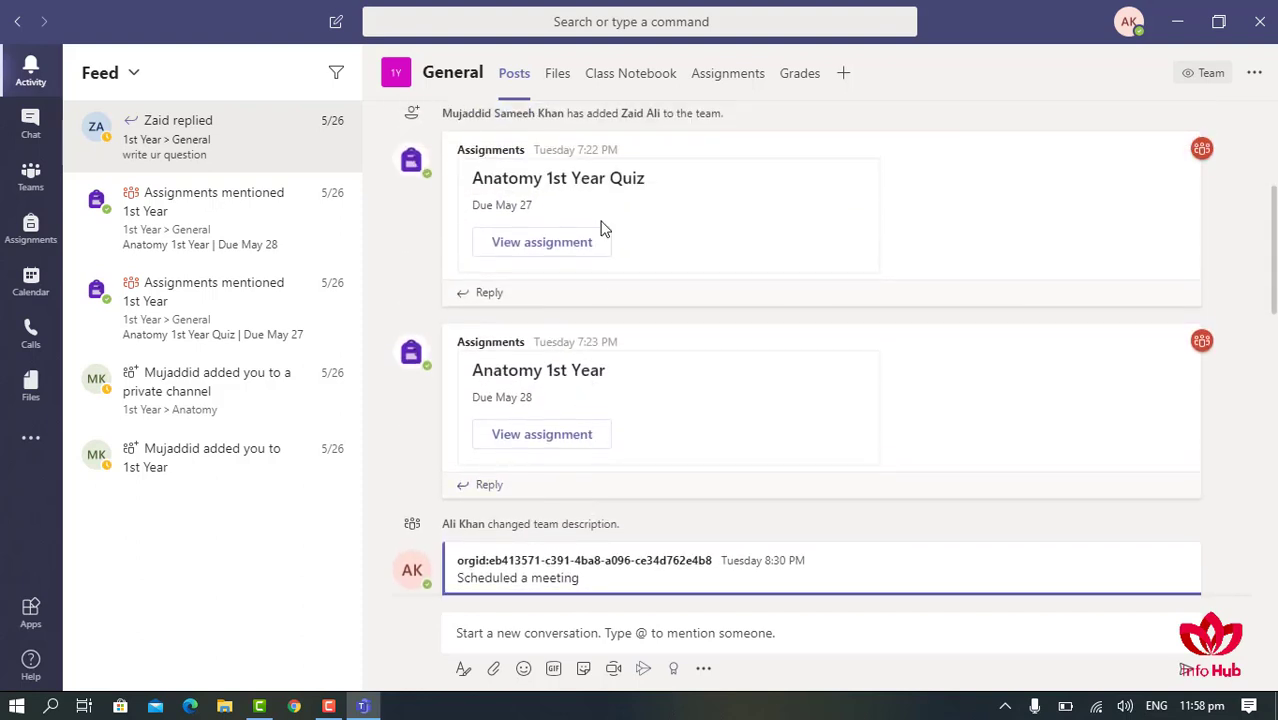
scroll(605, 425, "down", 2)
scroll(572, 480, "down", 1)
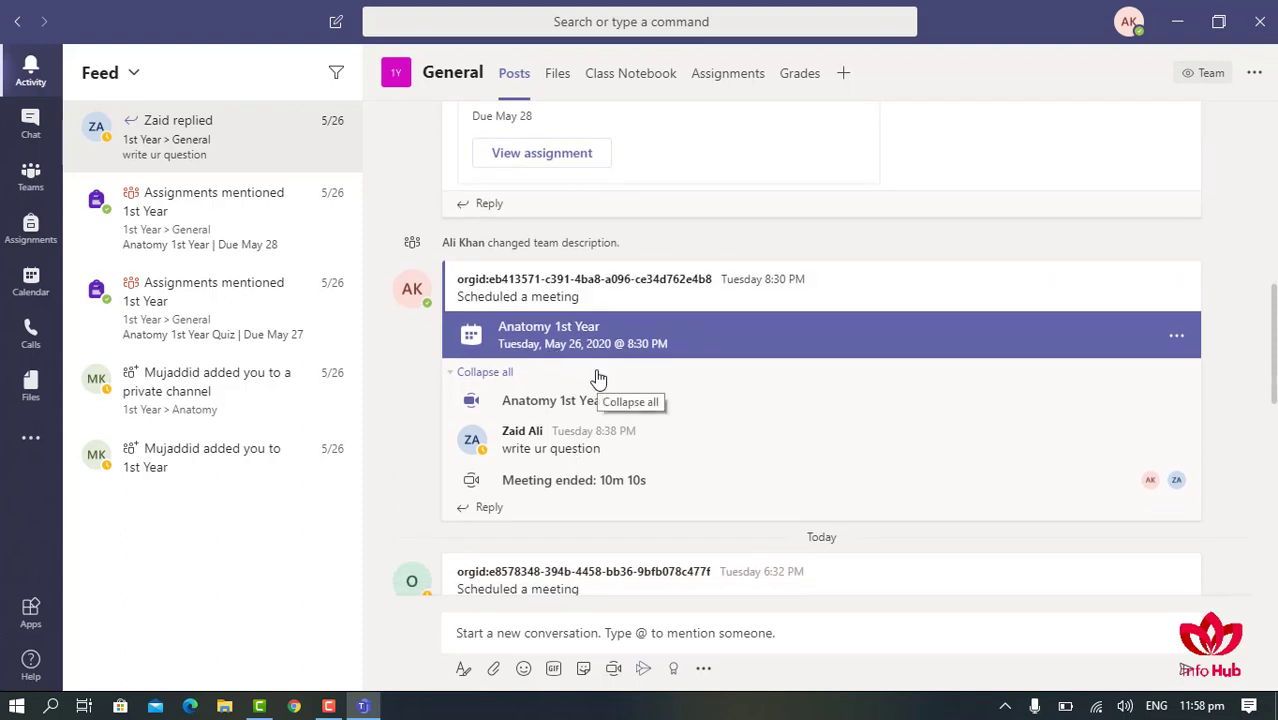
left_click(31, 126)
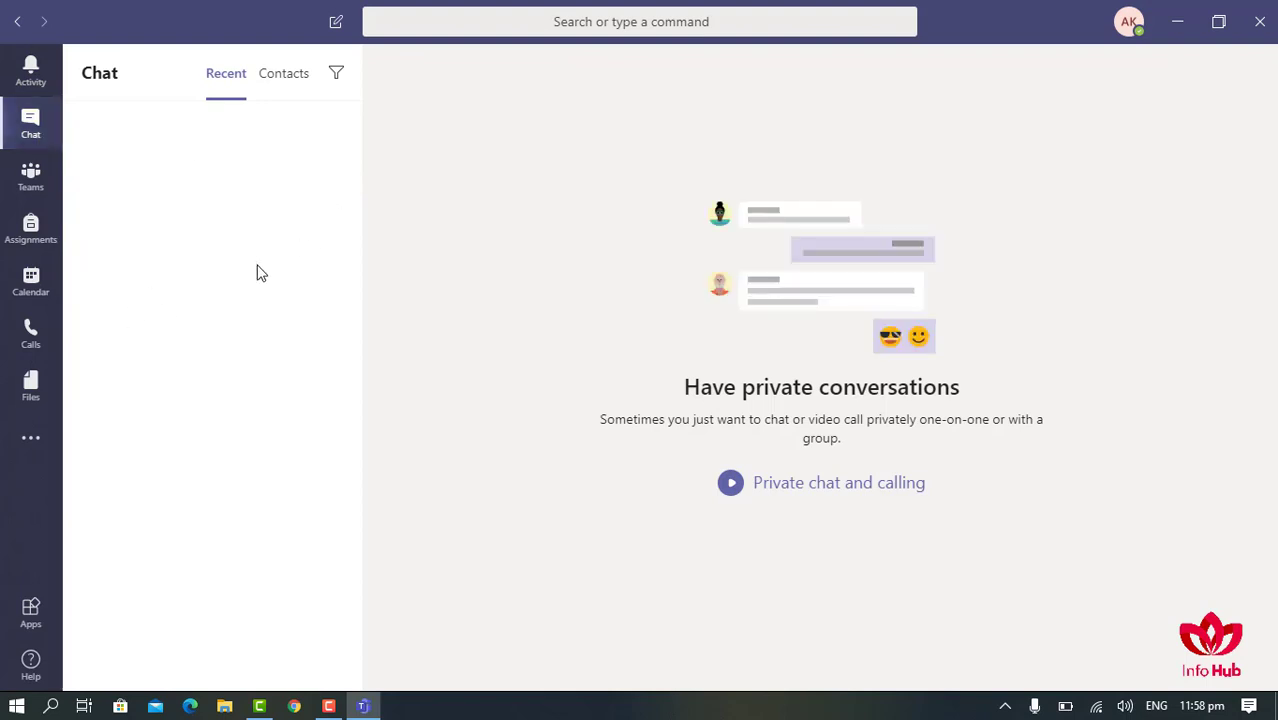
- Open Assignments for the 1st Year class, then view the May 2020 work week calendar
left_click(28, 226)
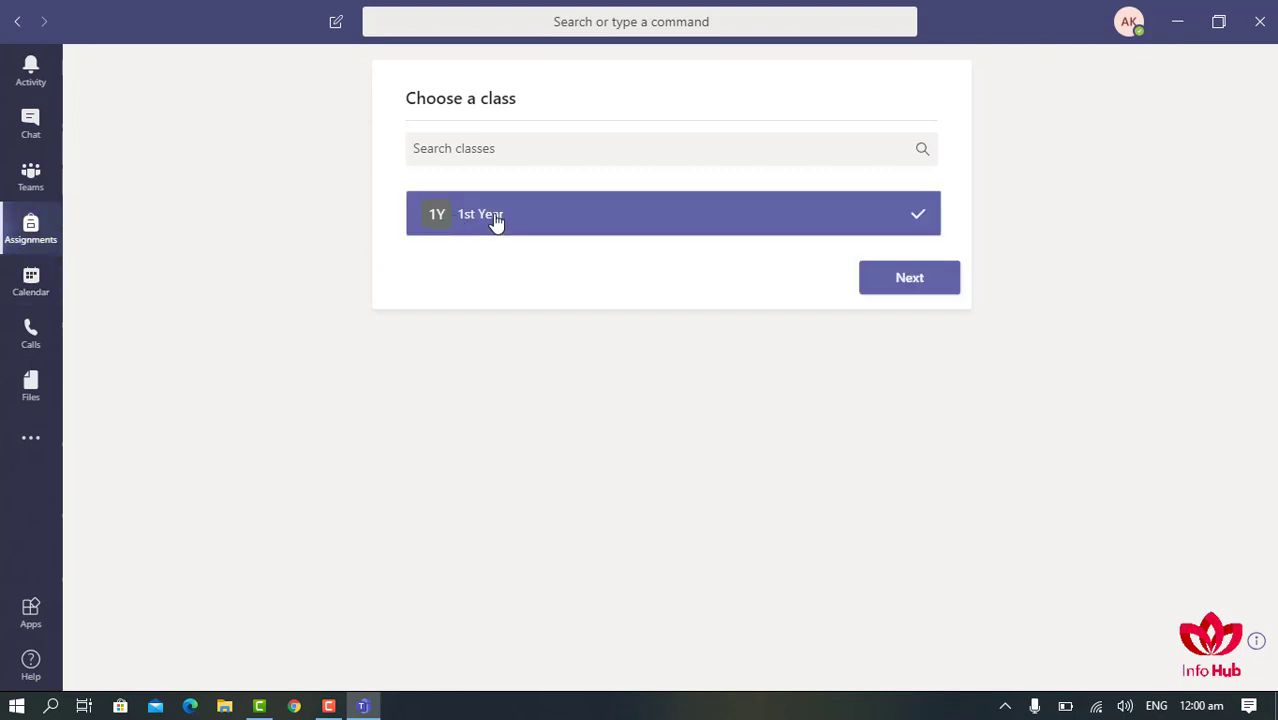
left_click(910, 283)
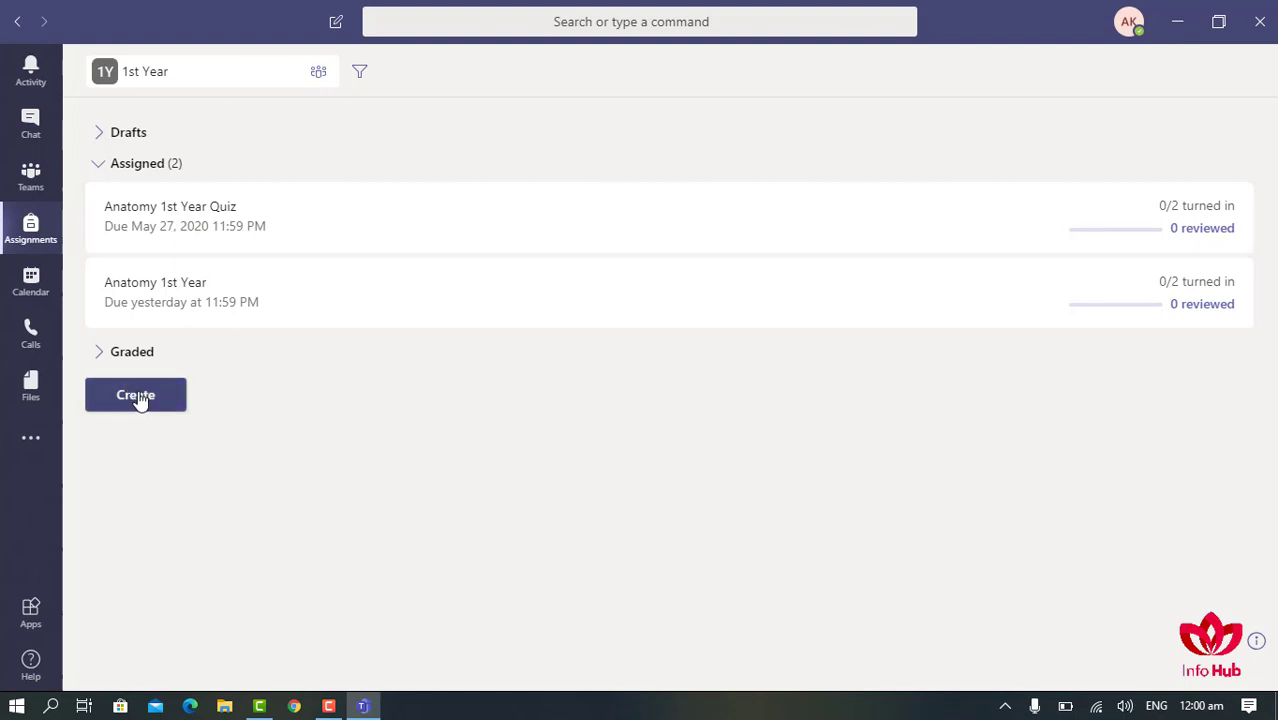
left_click(30, 280)
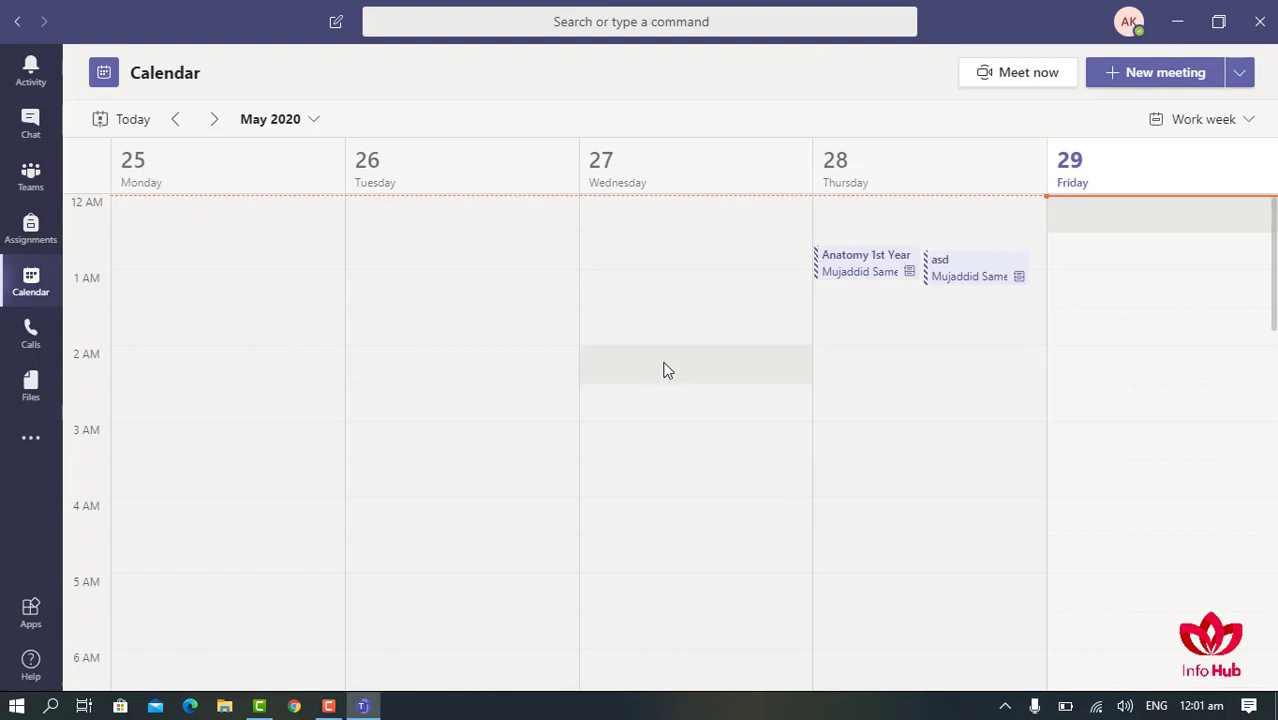
- Return to the Teams page showing the 1st Year team
left_click(30, 177)
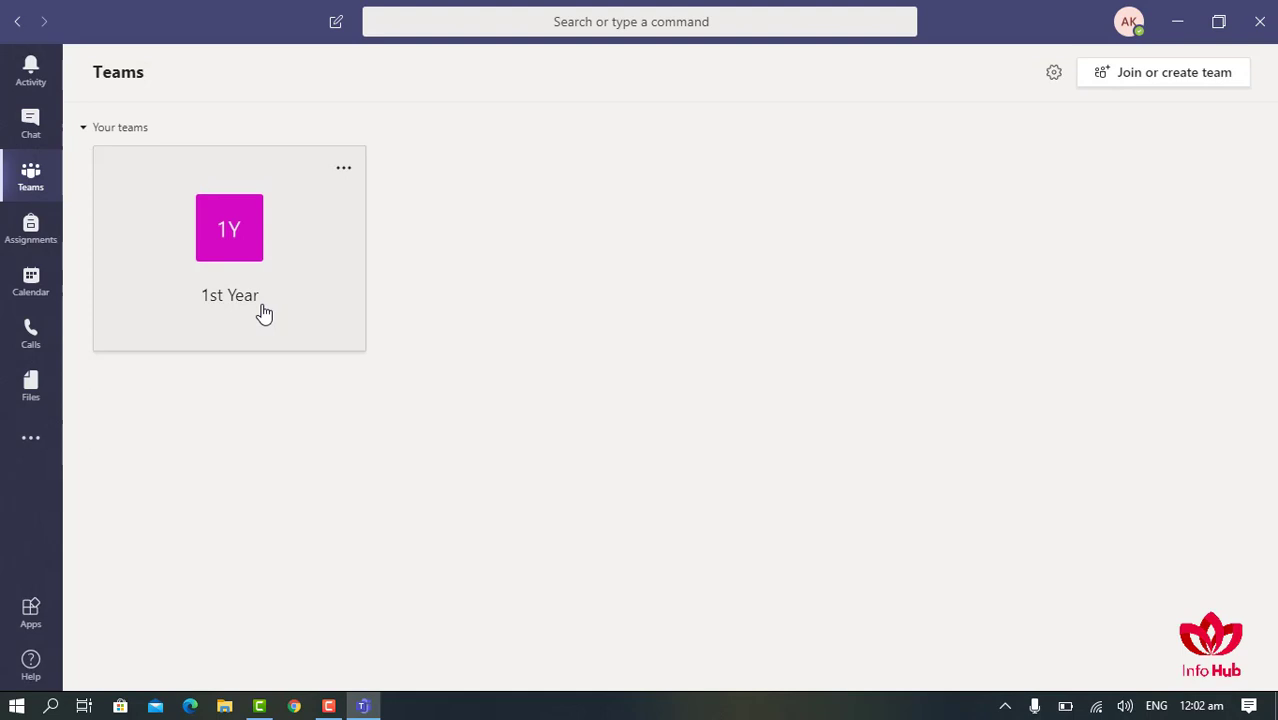
- Open the 1st Year team's General channel and start a Meet now instant meeting
left_click(240, 233)
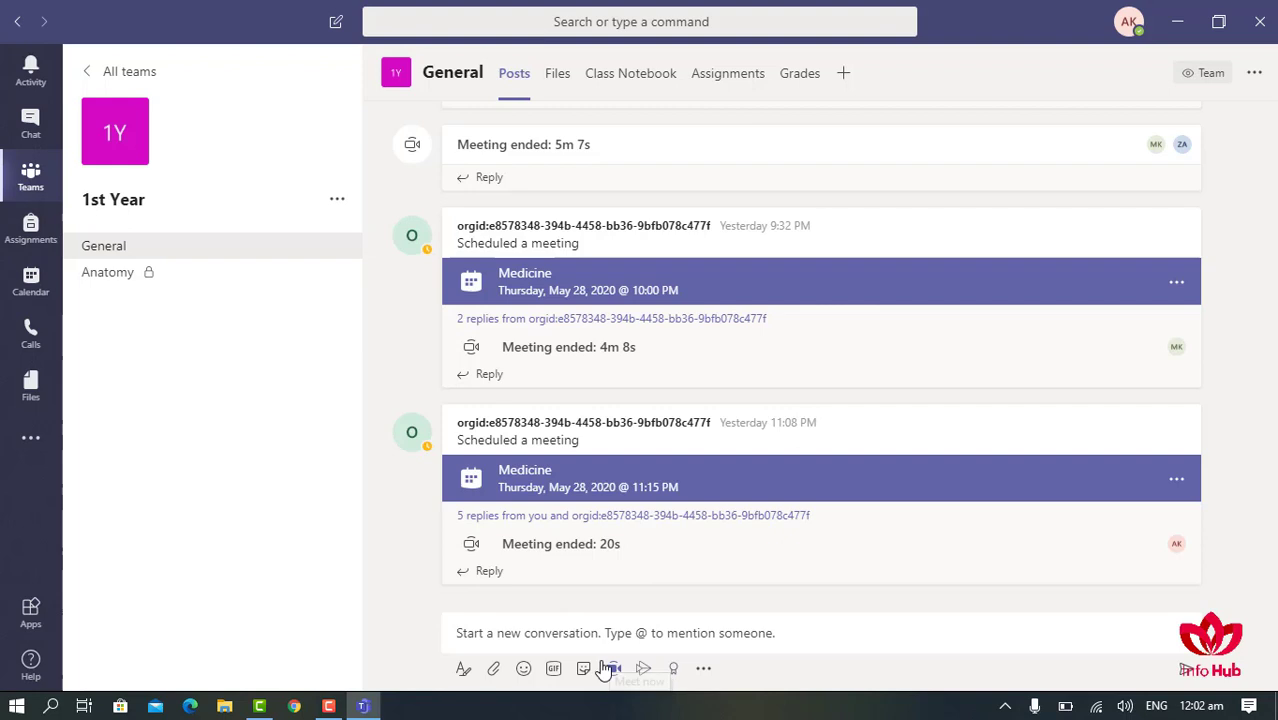
left_click(612, 669)
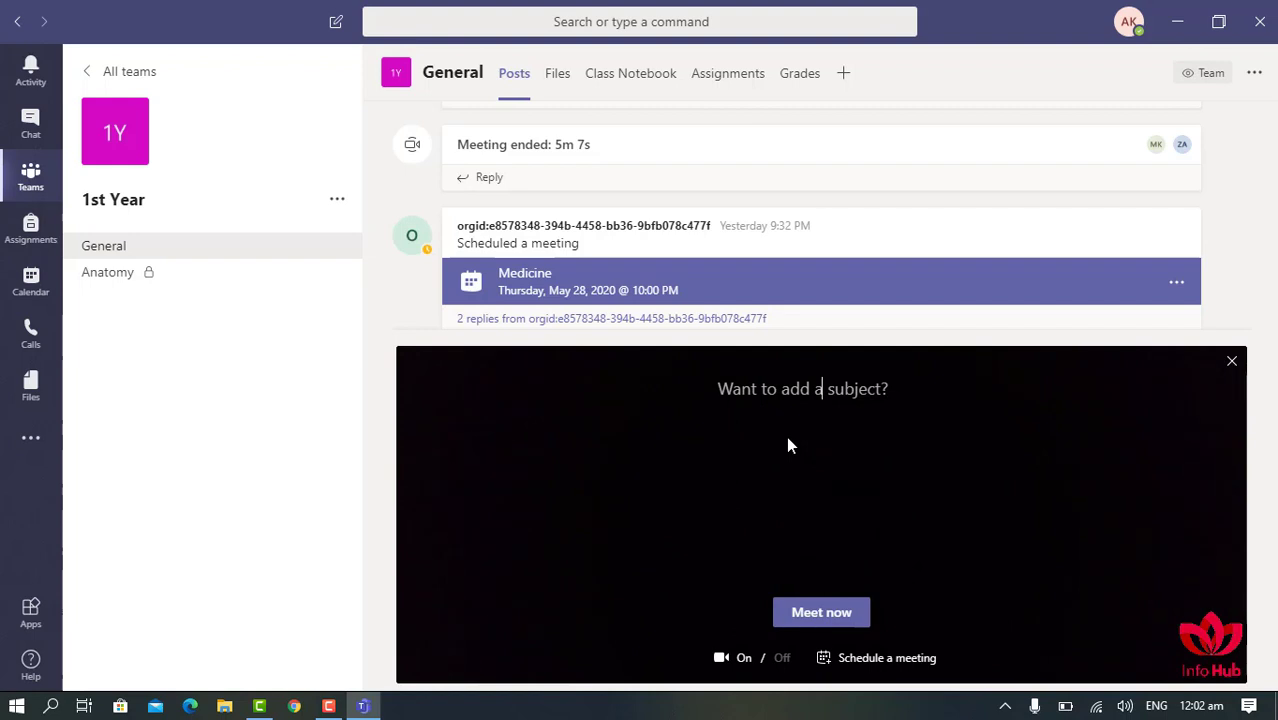
- Name the meeting Medicine, turn the camera off, and start it immediately
type("Medicine")
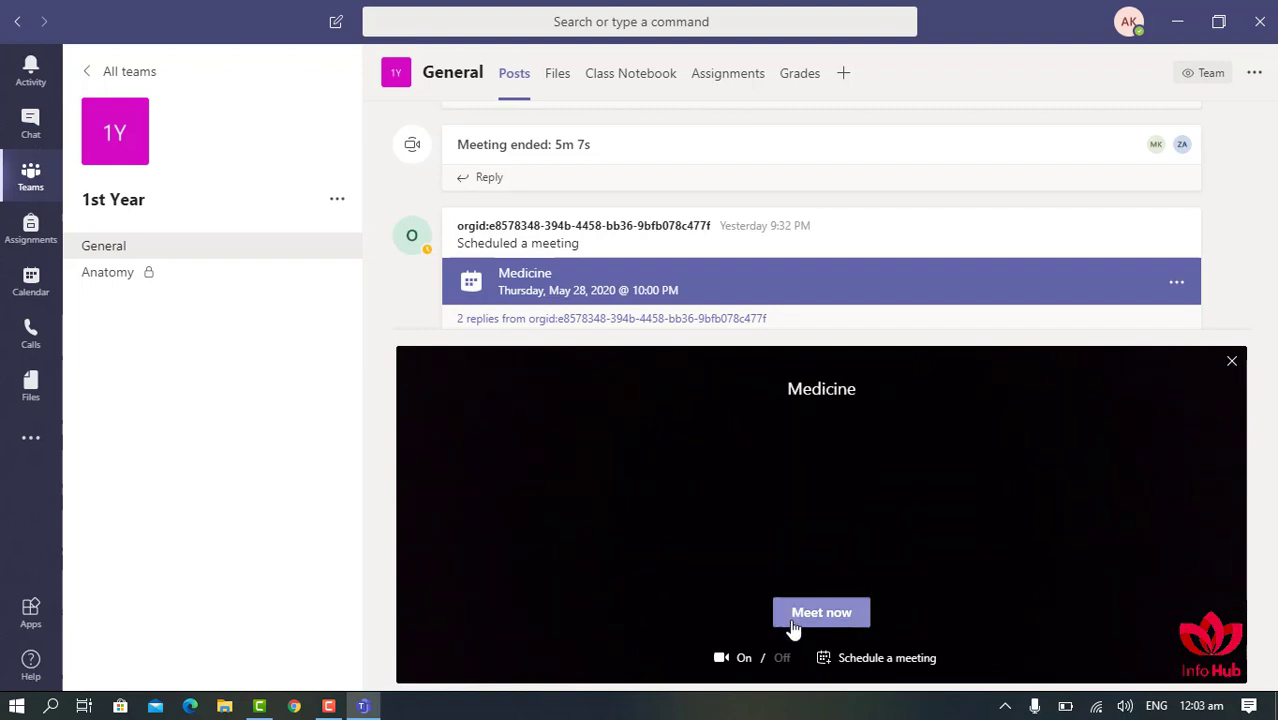
left_click(741, 660)
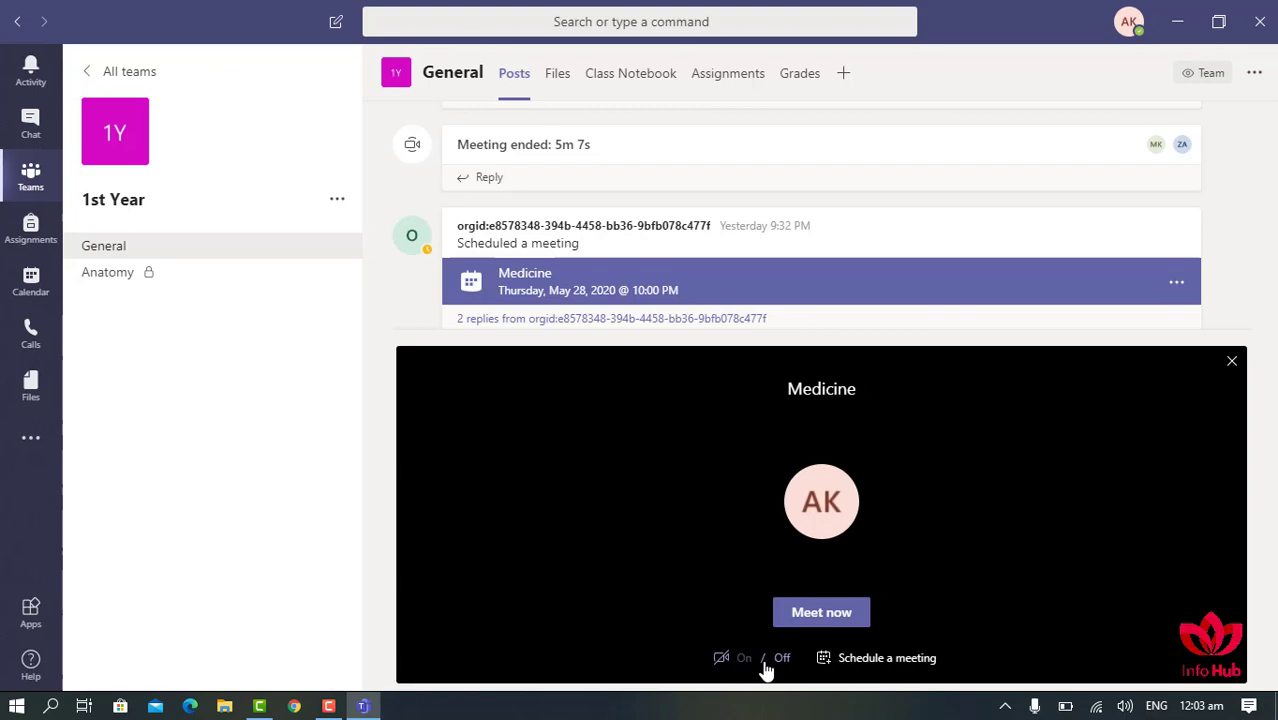
left_click(820, 612)
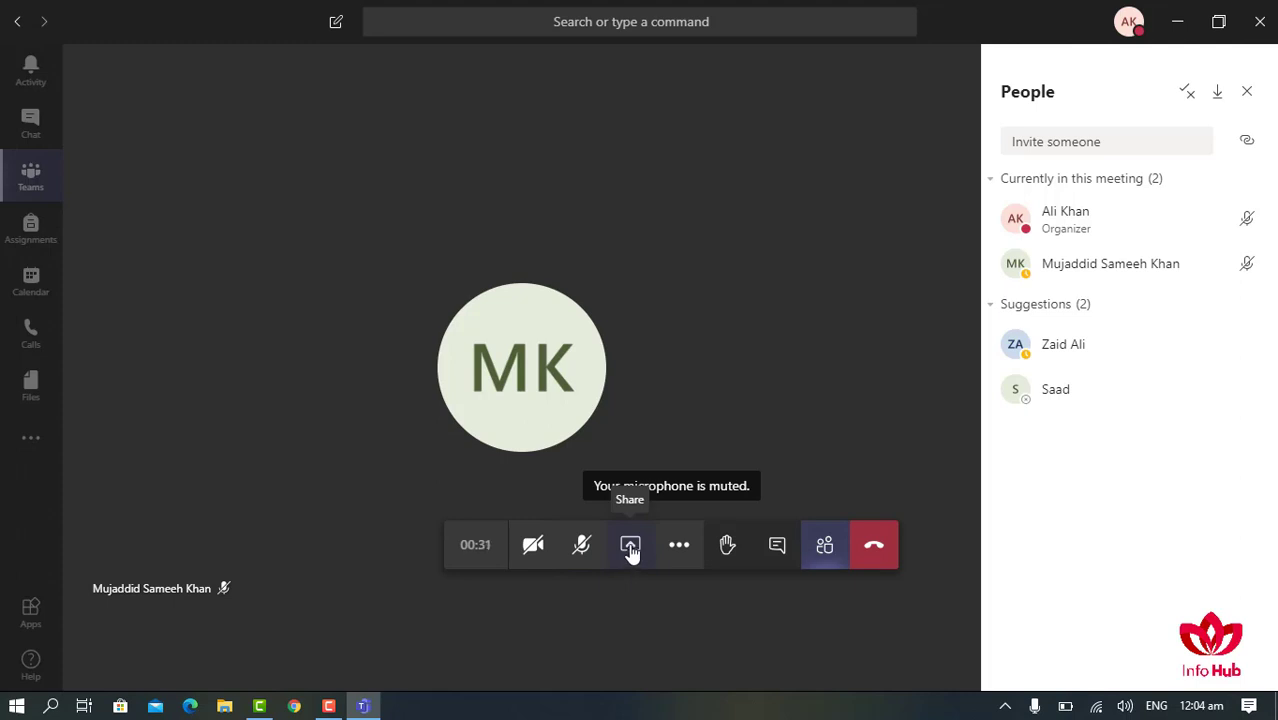
- Share Screen #1 from the Desktop options in the meeting, then stop sharing it
left_click(630, 547)
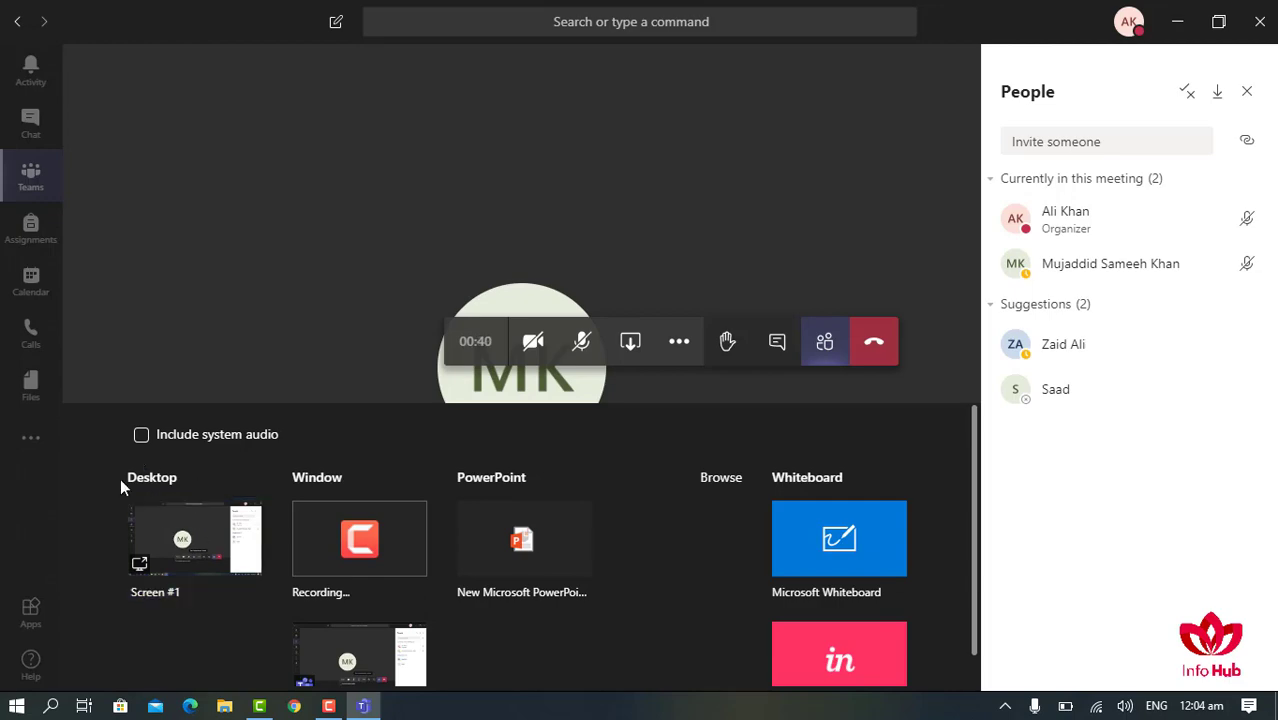
left_click(198, 528)
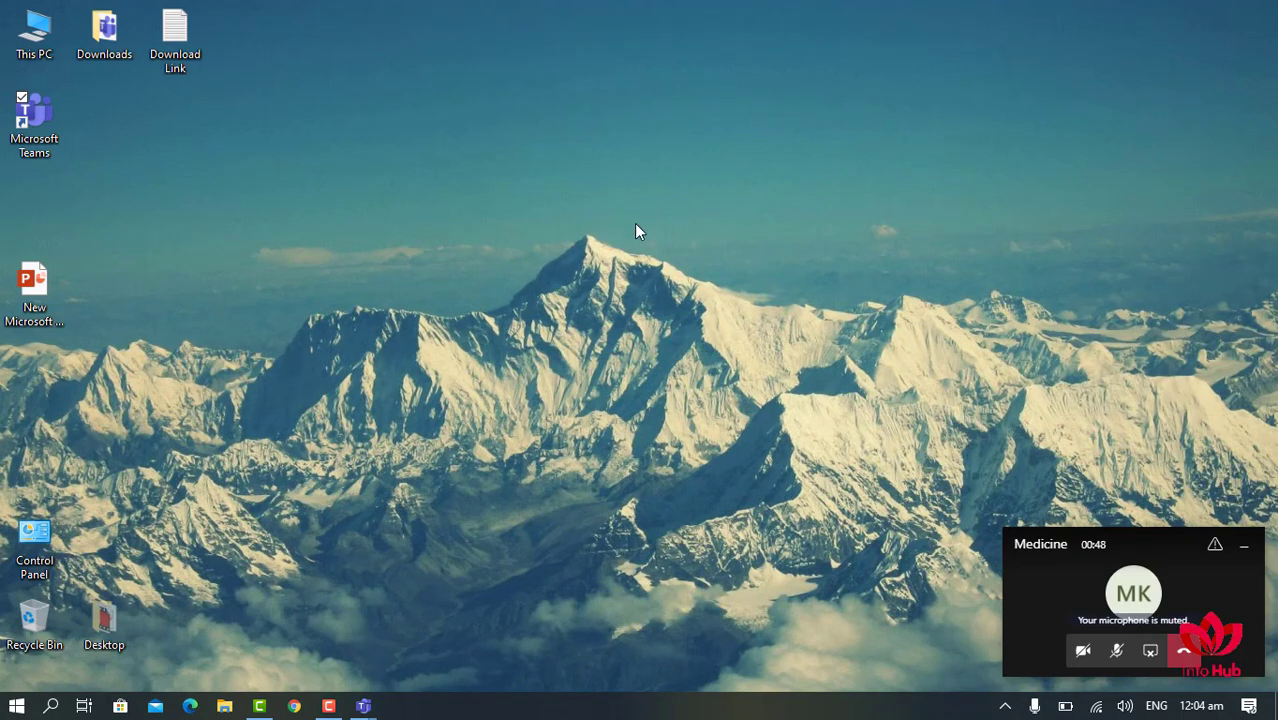
left_click(1152, 655)
- Return to the full meeting window and browse to upload a presentation from this computer
left_click(1150, 652)
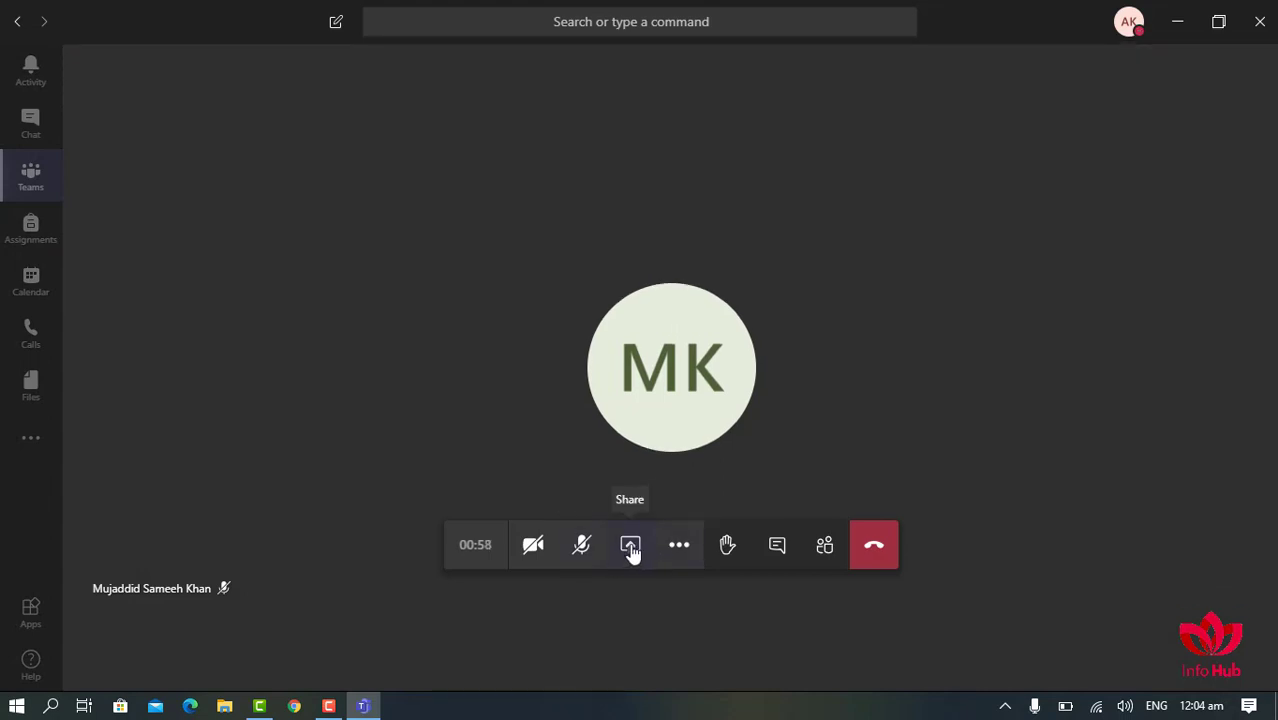
left_click(629, 547)
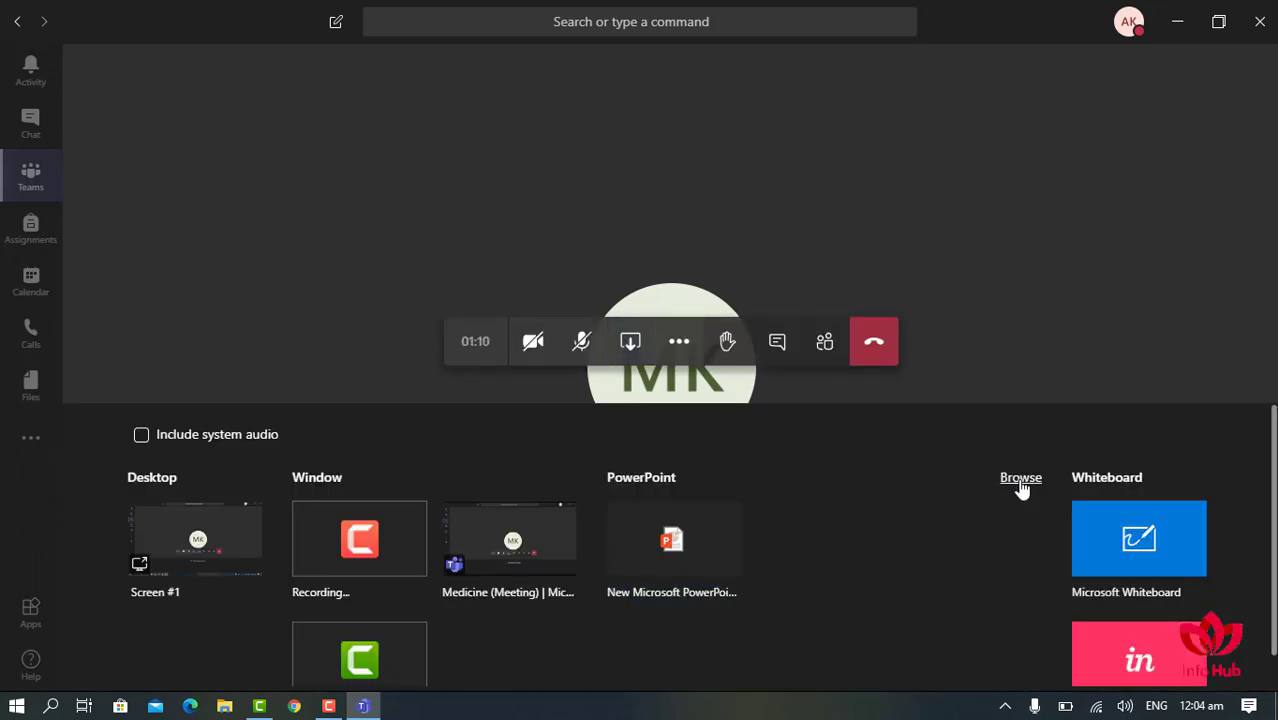
left_click(1020, 480)
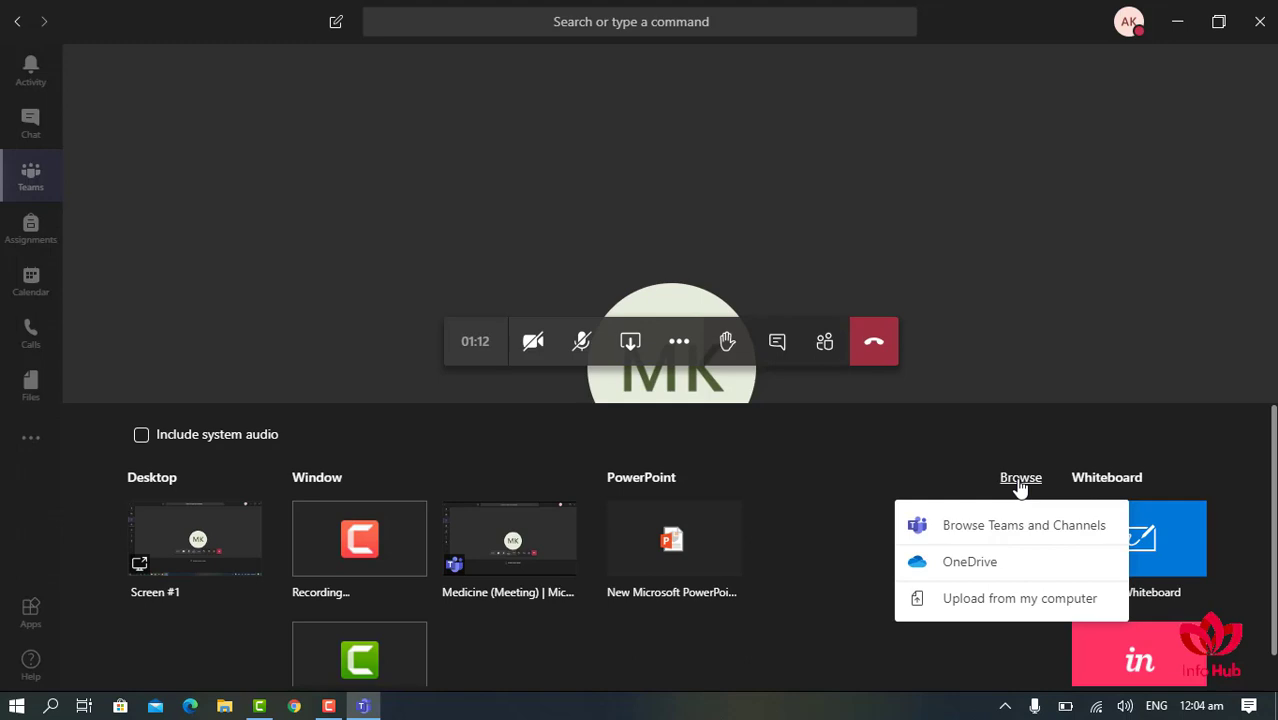
left_click(982, 600)
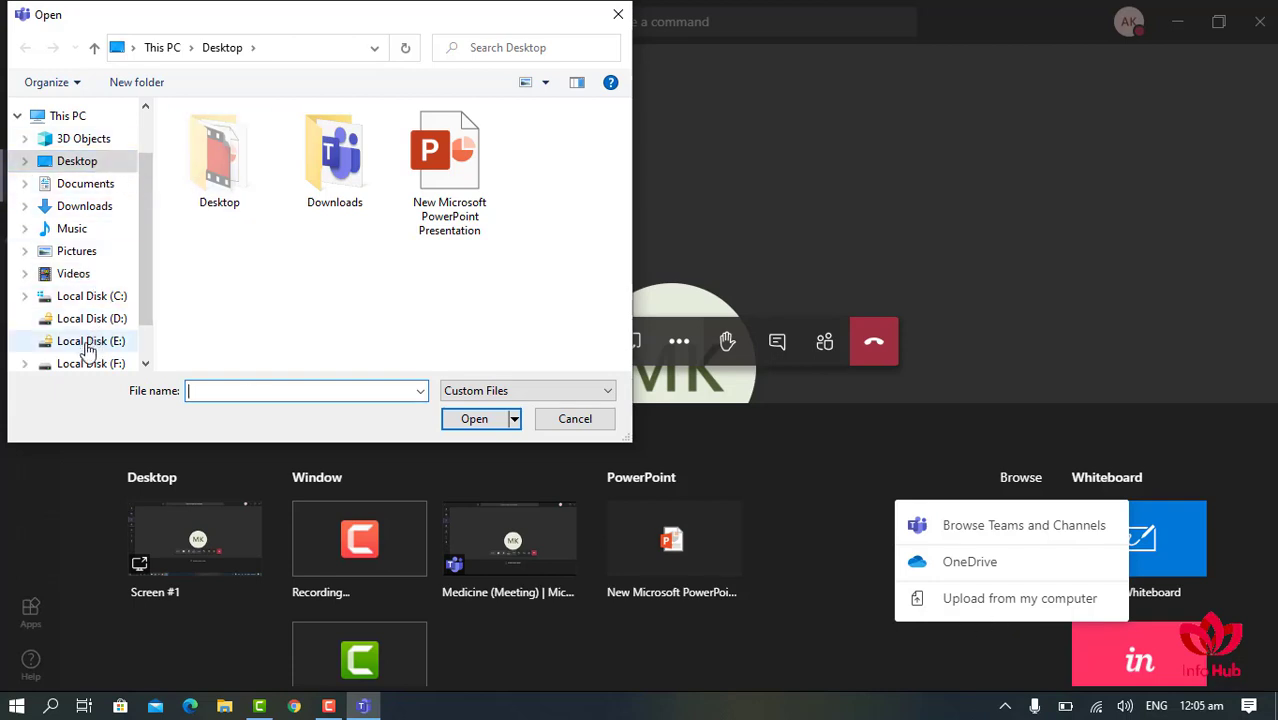
- Present 'New Microsoft PowerPoint Presentation', move between its two slides, then stop presenting
double_click(456, 182)
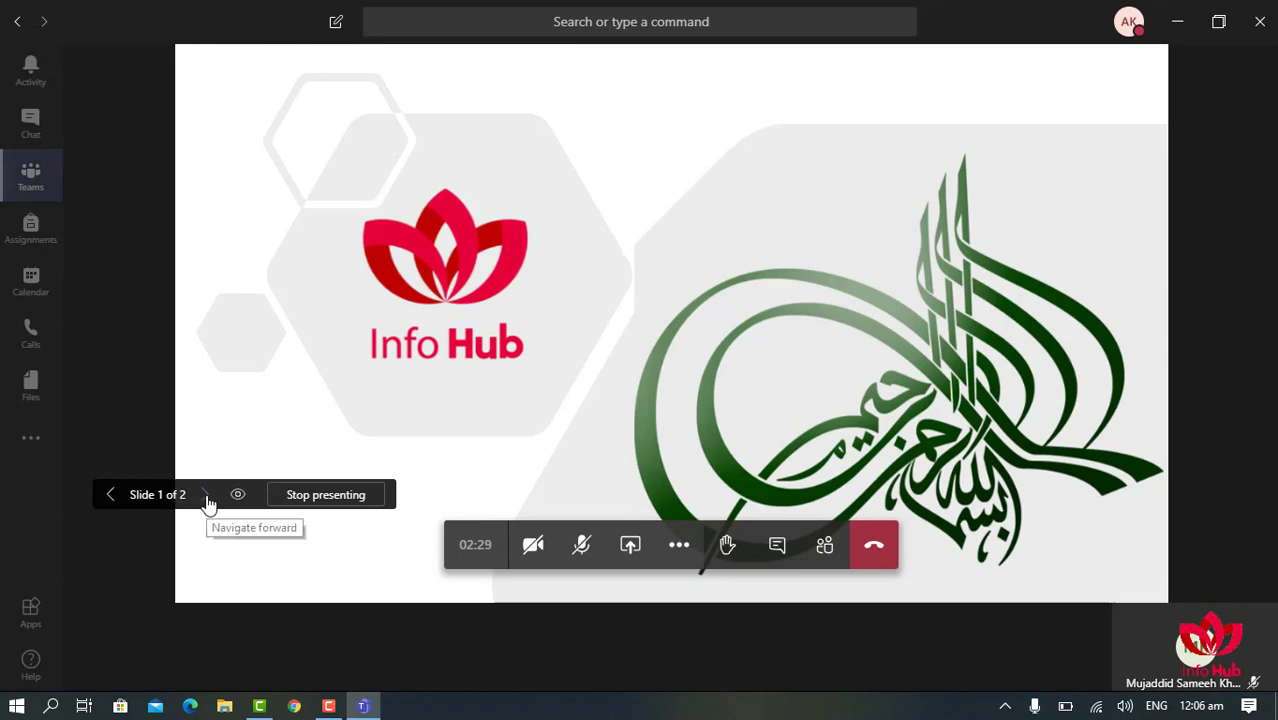
left_click(204, 497)
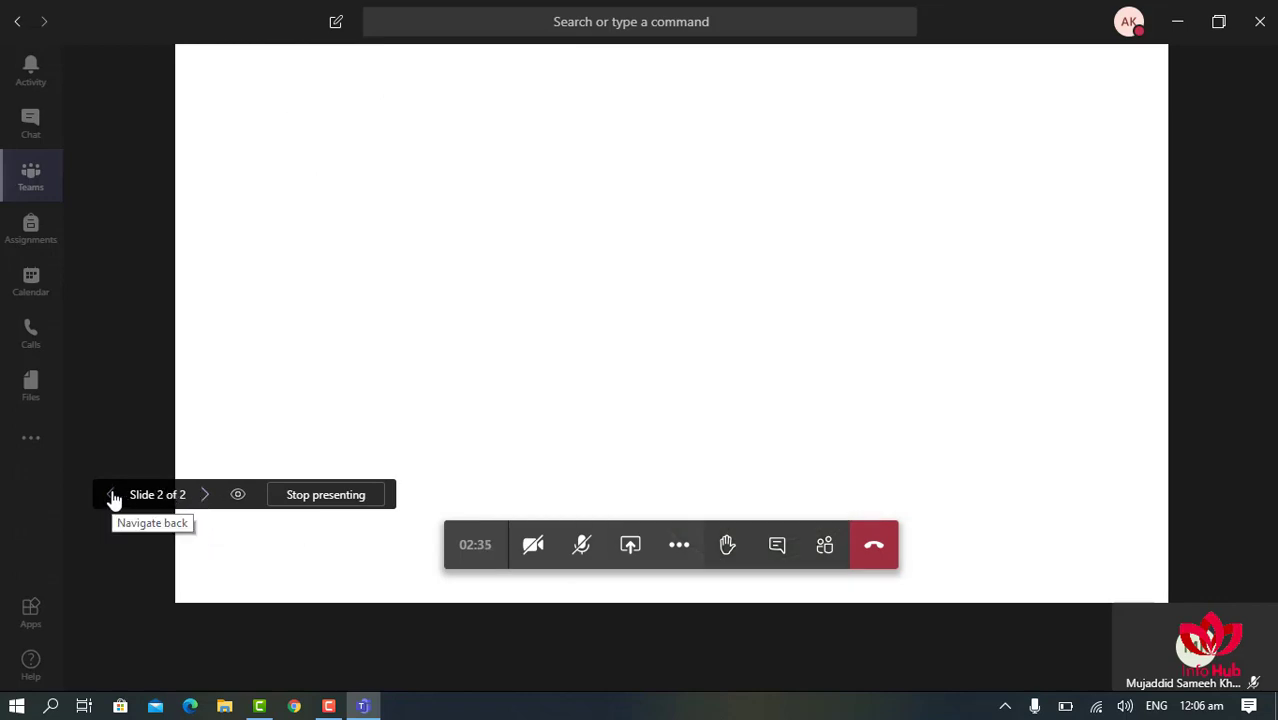
left_click(112, 495)
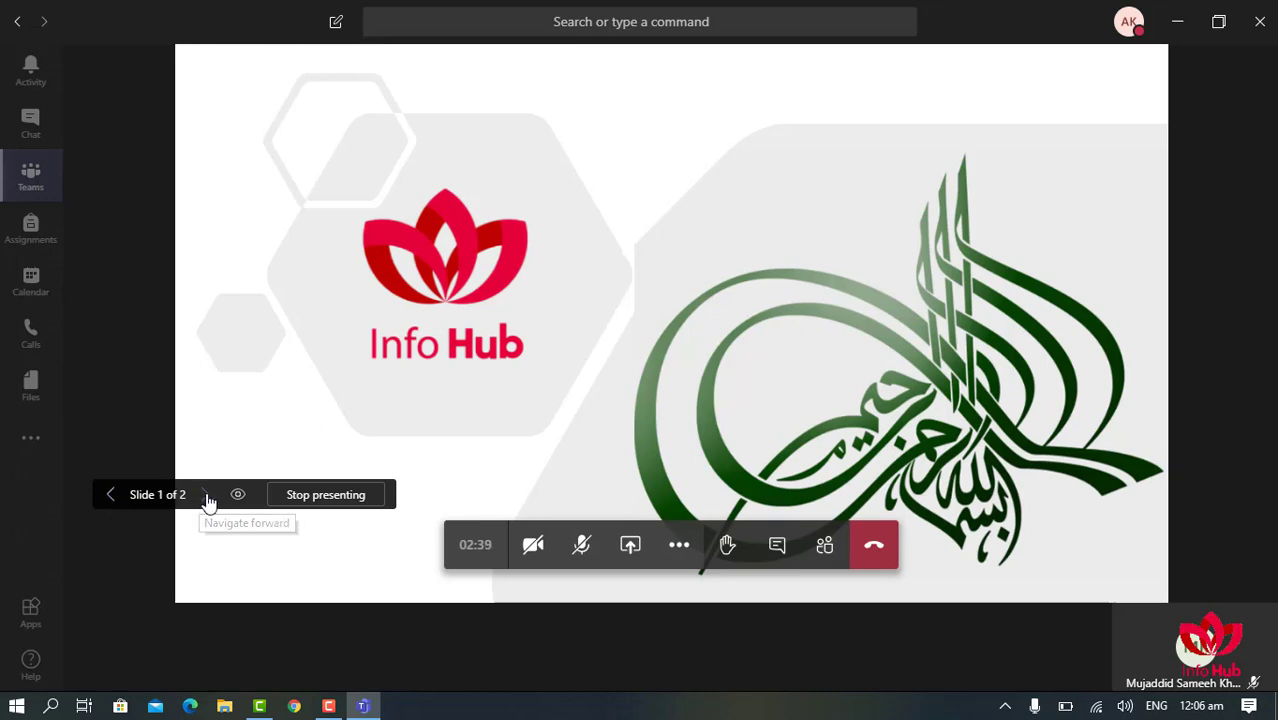
left_click(205, 495)
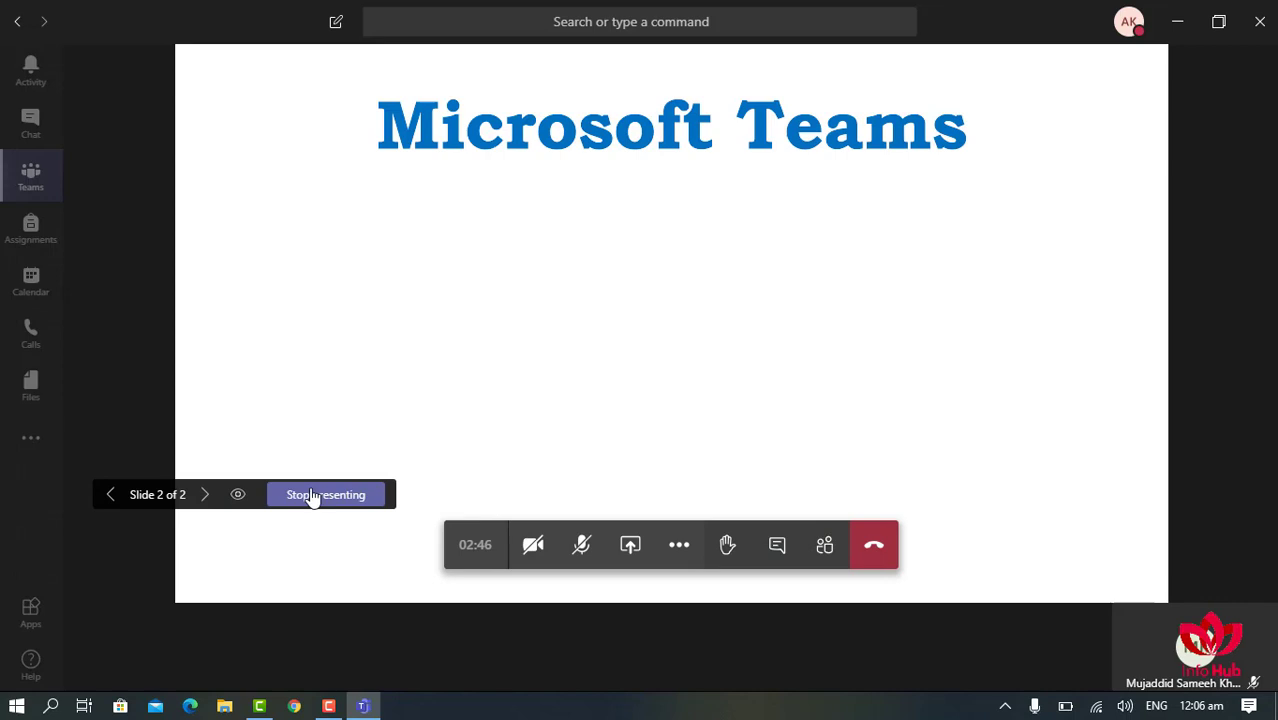
left_click(320, 495)
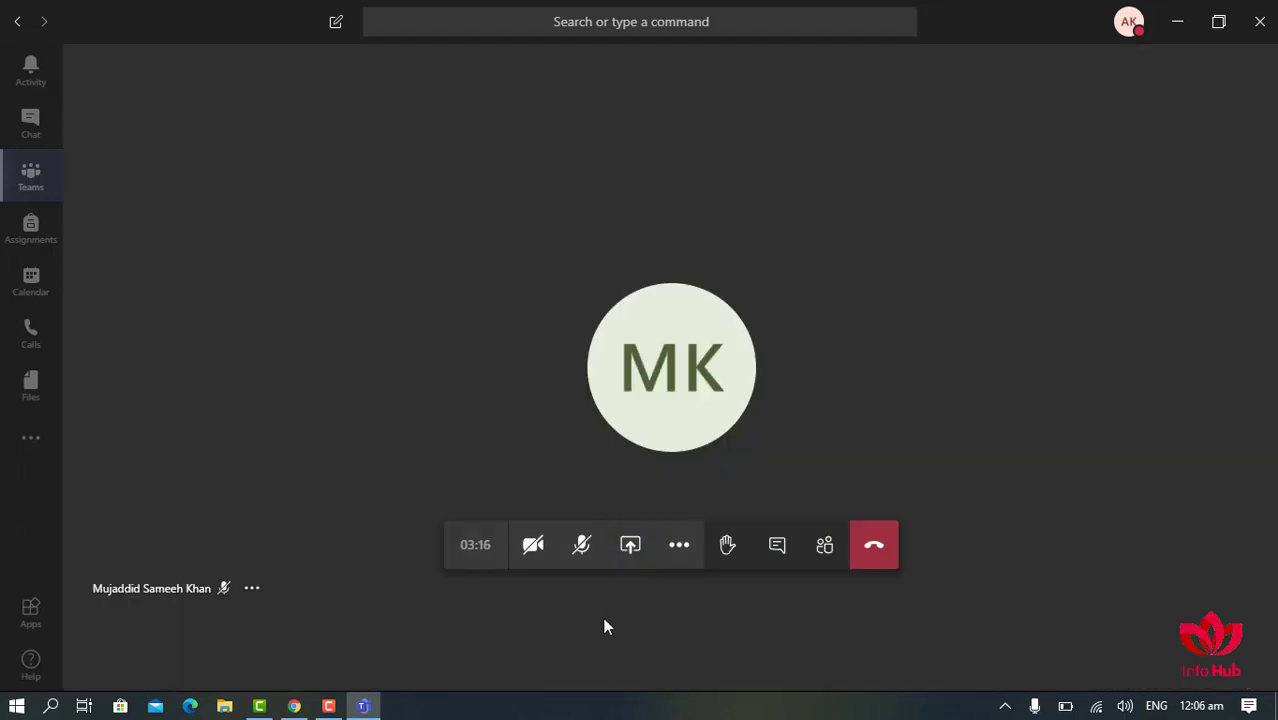
left_click(630, 550)
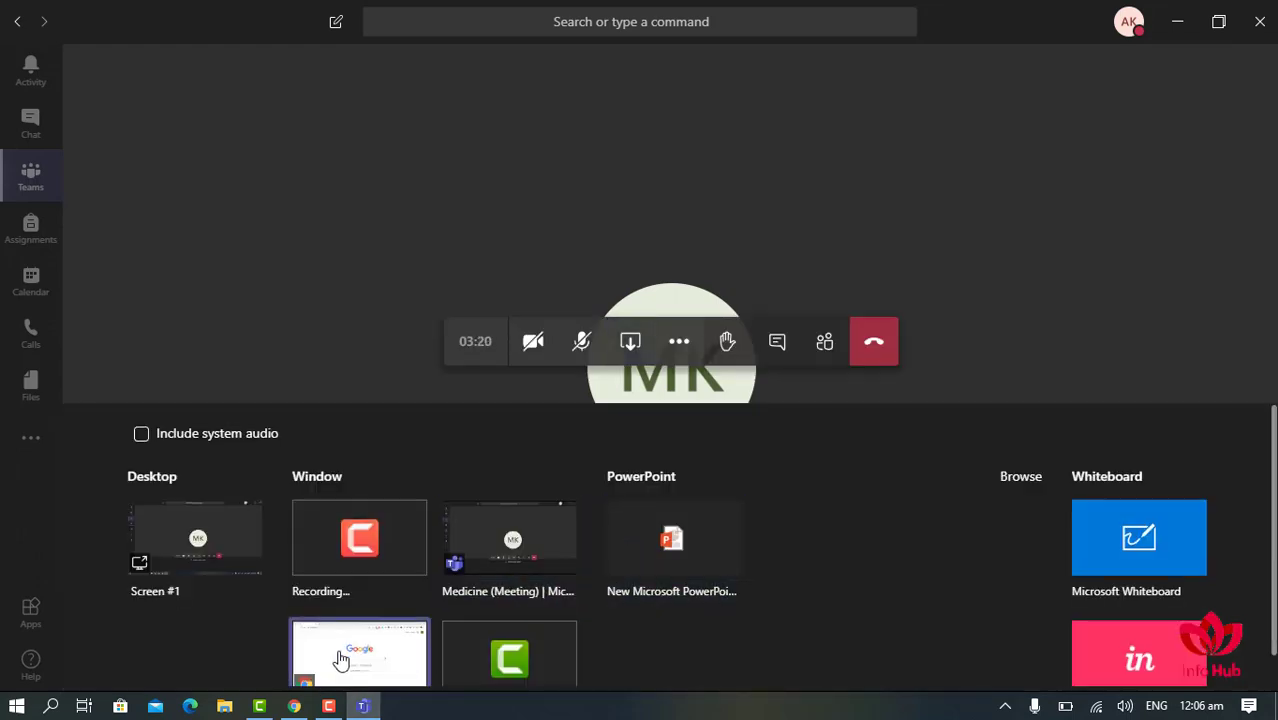
scroll(340, 648, "down", 1)
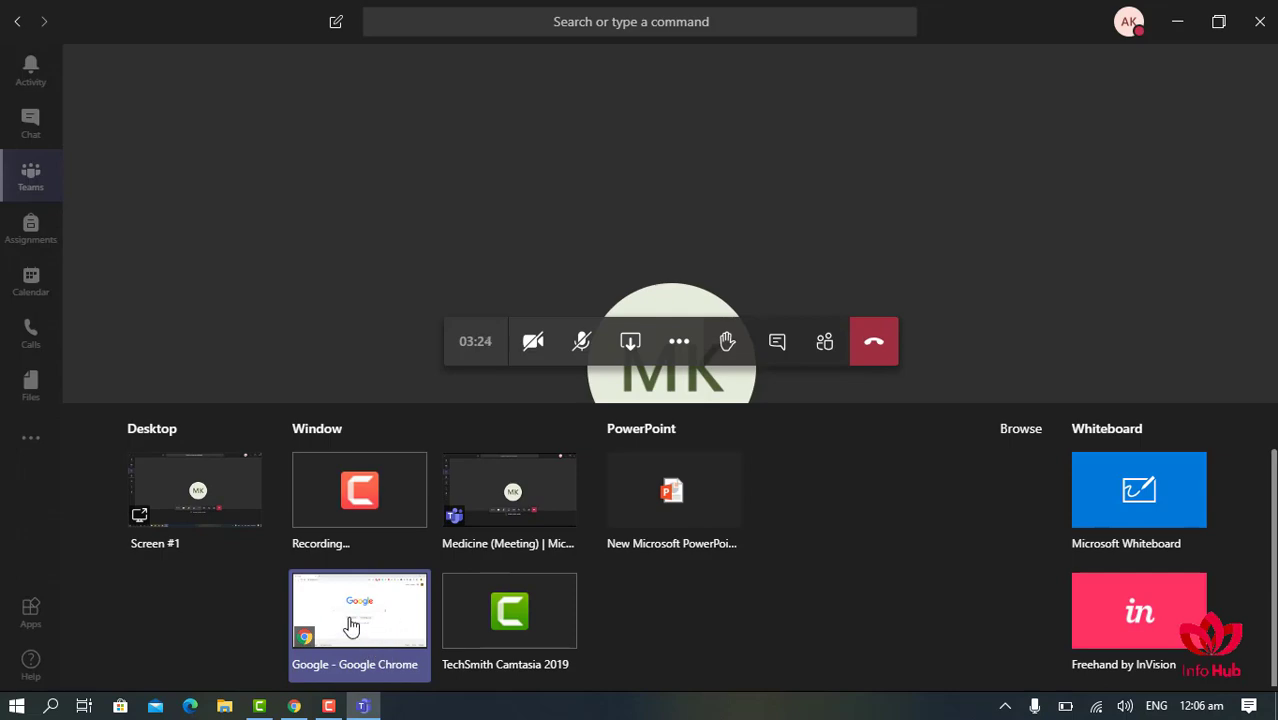
left_click(350, 626)
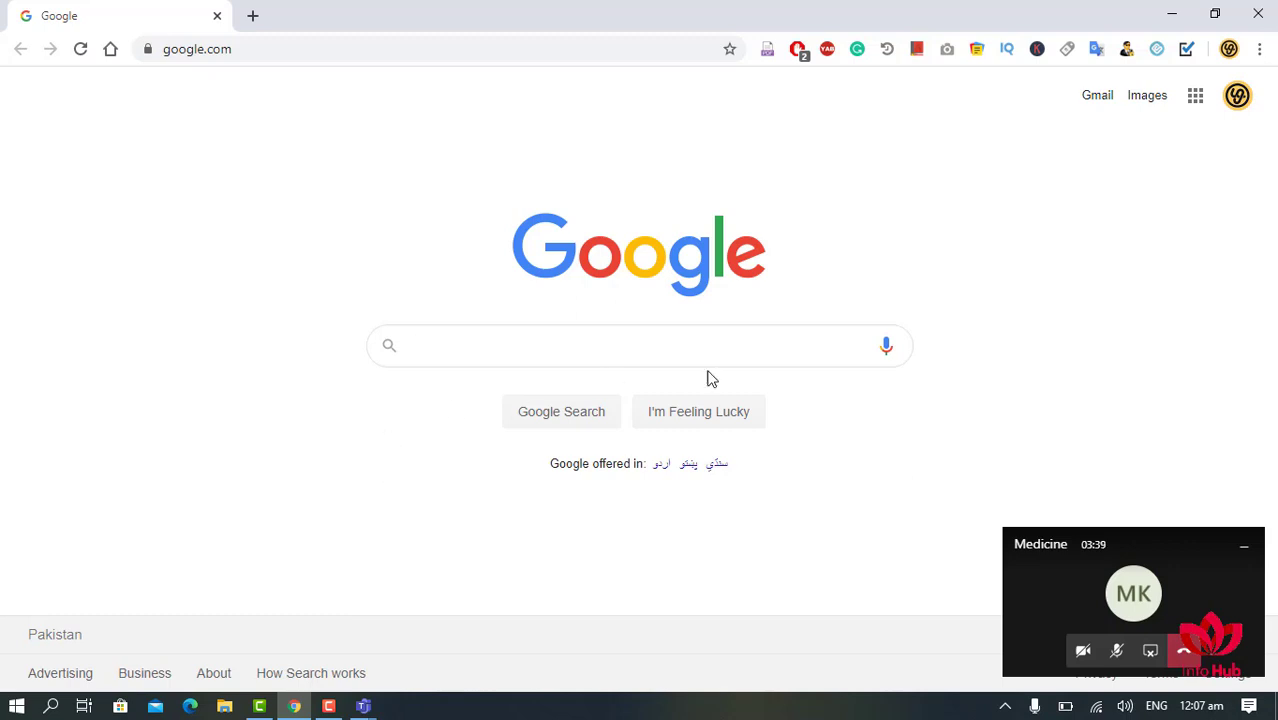
left_click(1147, 652)
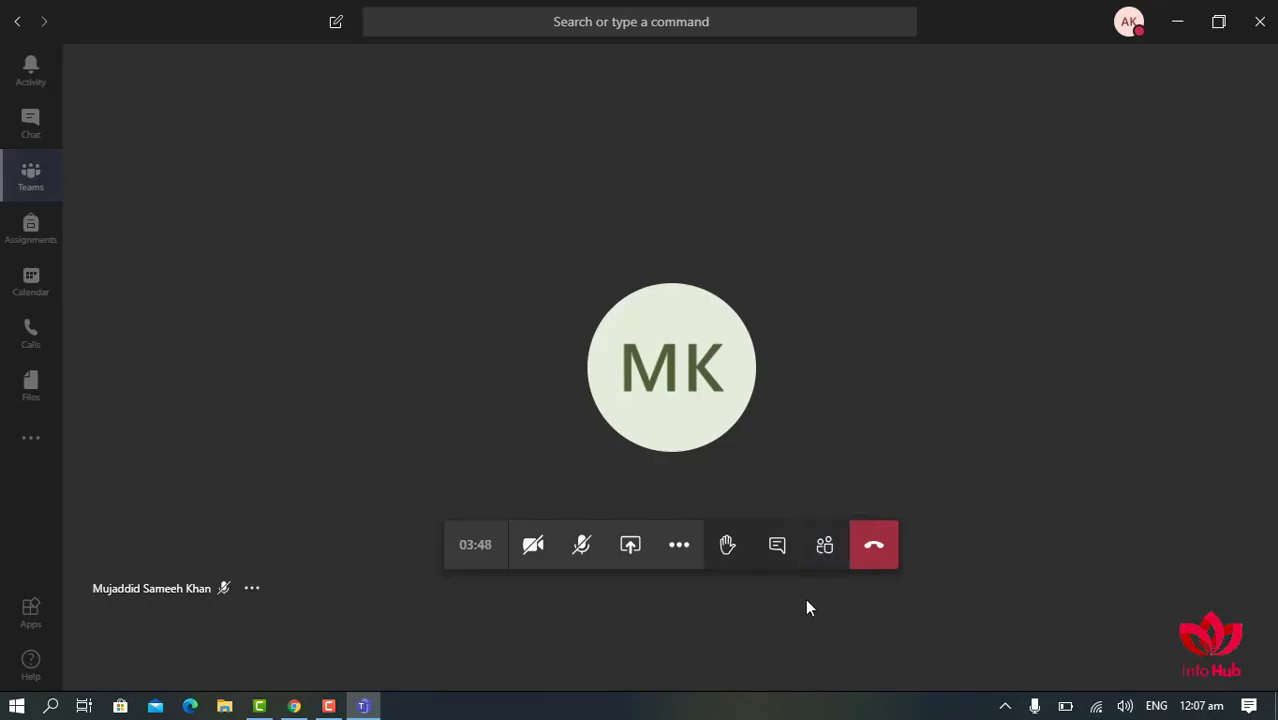
- Show the participants list and meeting chat, then raise your hand in the Medicine meeting
left_click(823, 548)
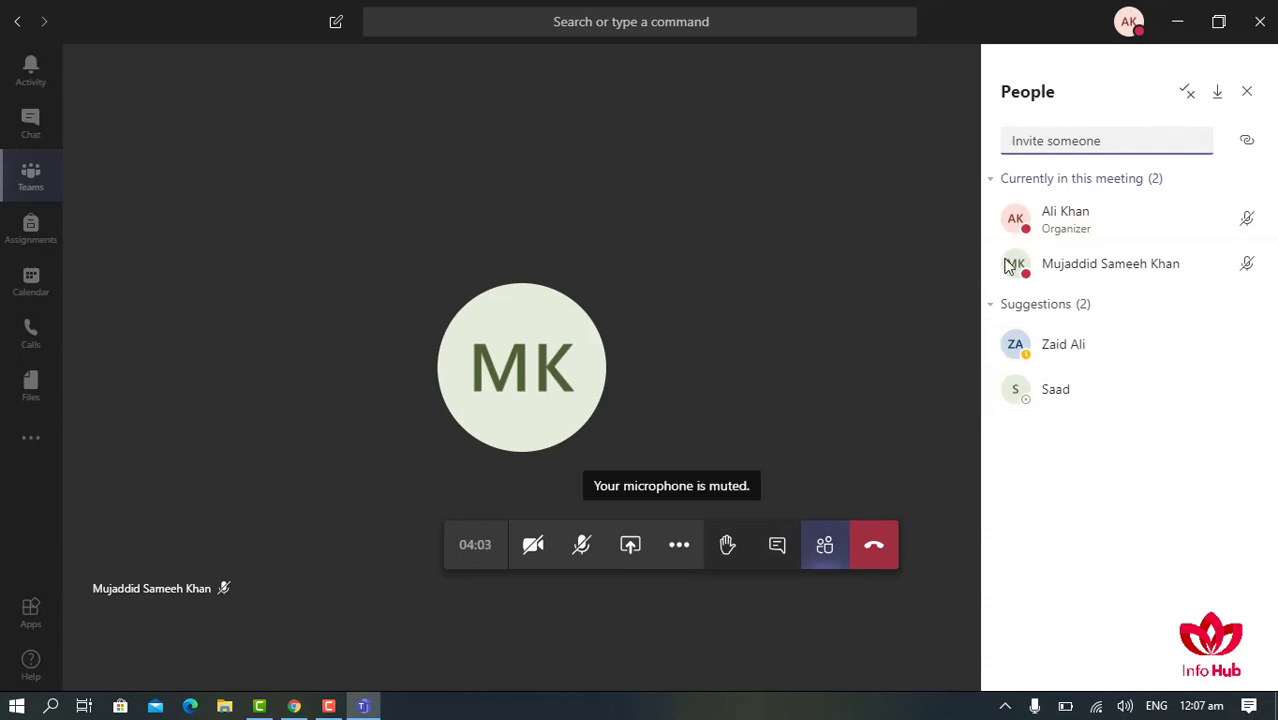
left_click(777, 548)
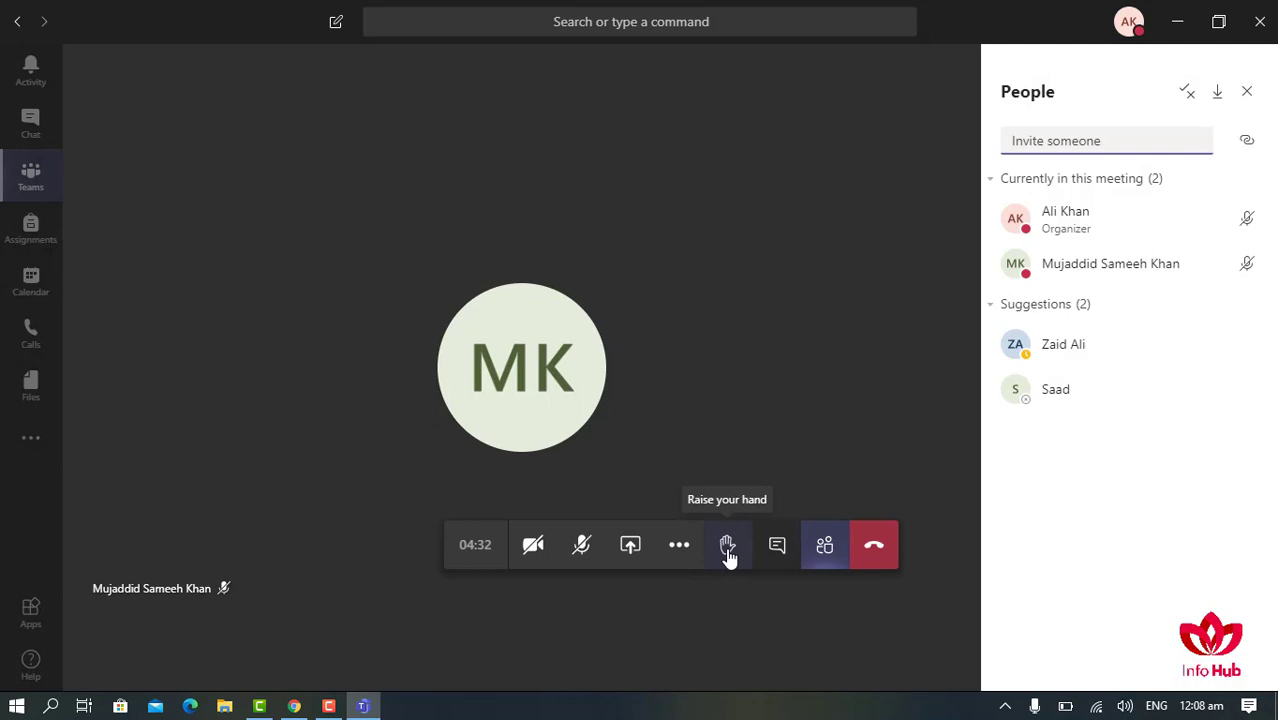
left_click(724, 556)
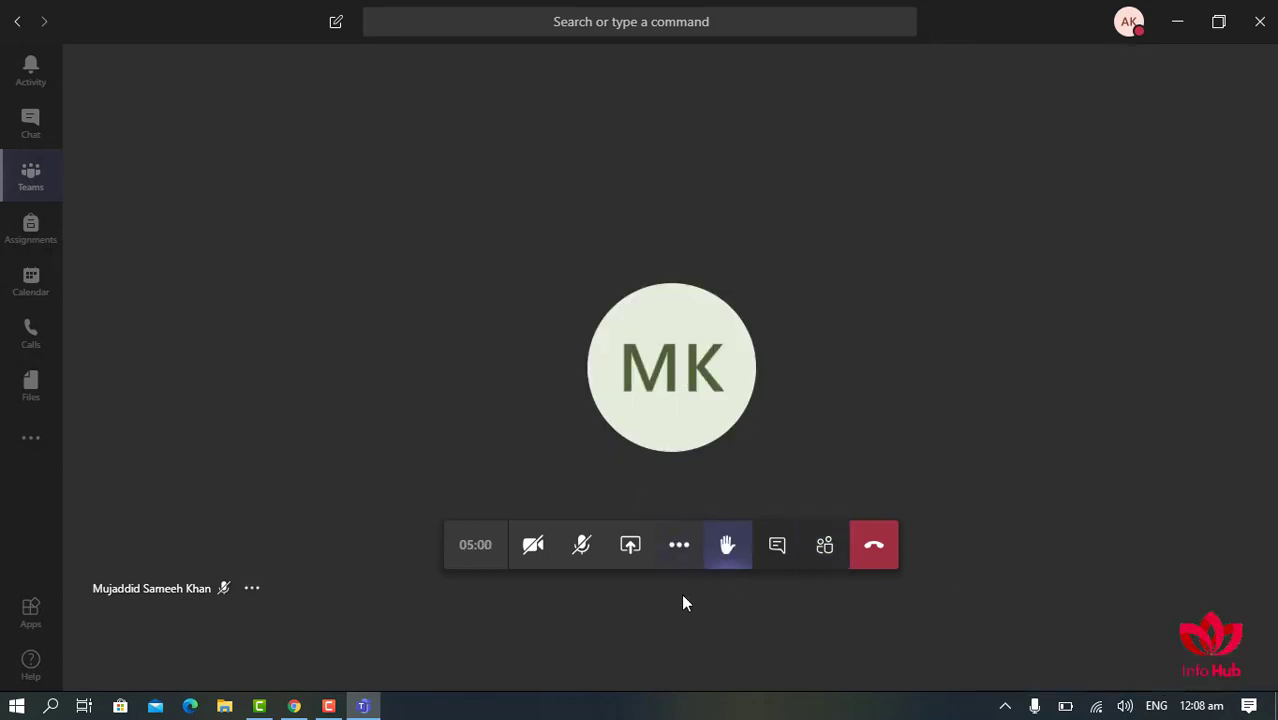
- Start recording the Medicine meeting from More actions
left_click(679, 550)
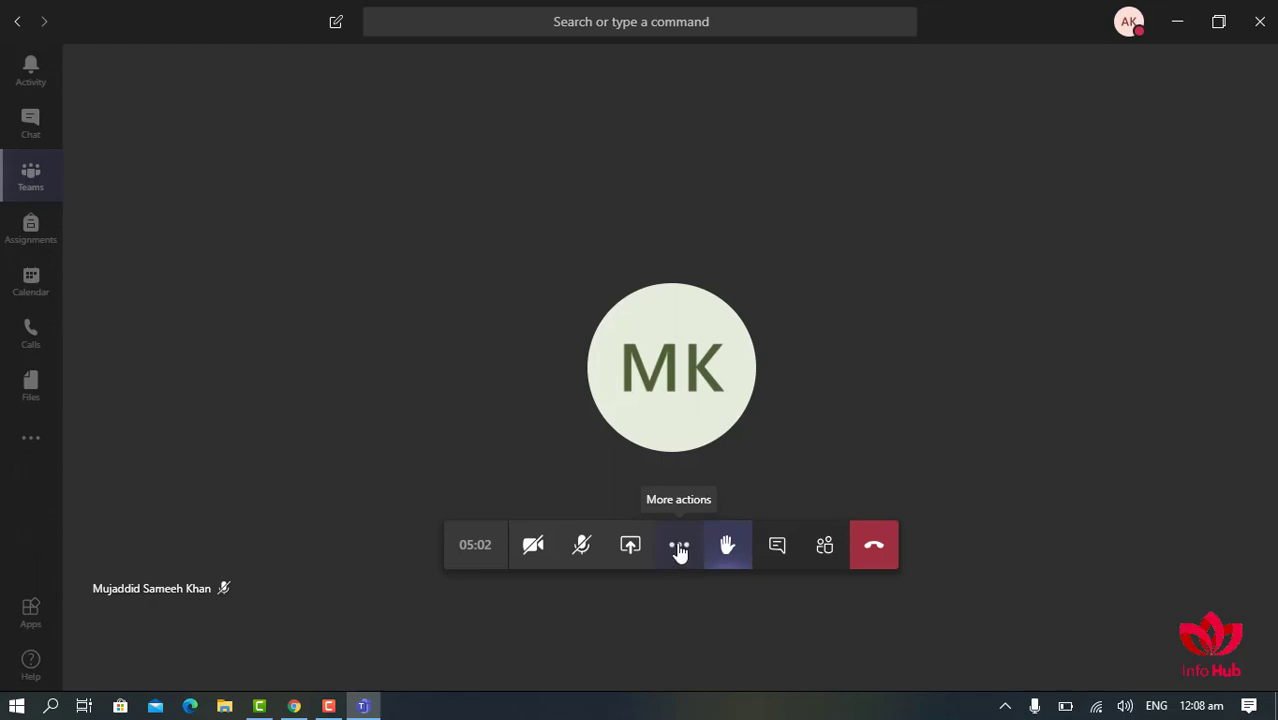
left_click(679, 550)
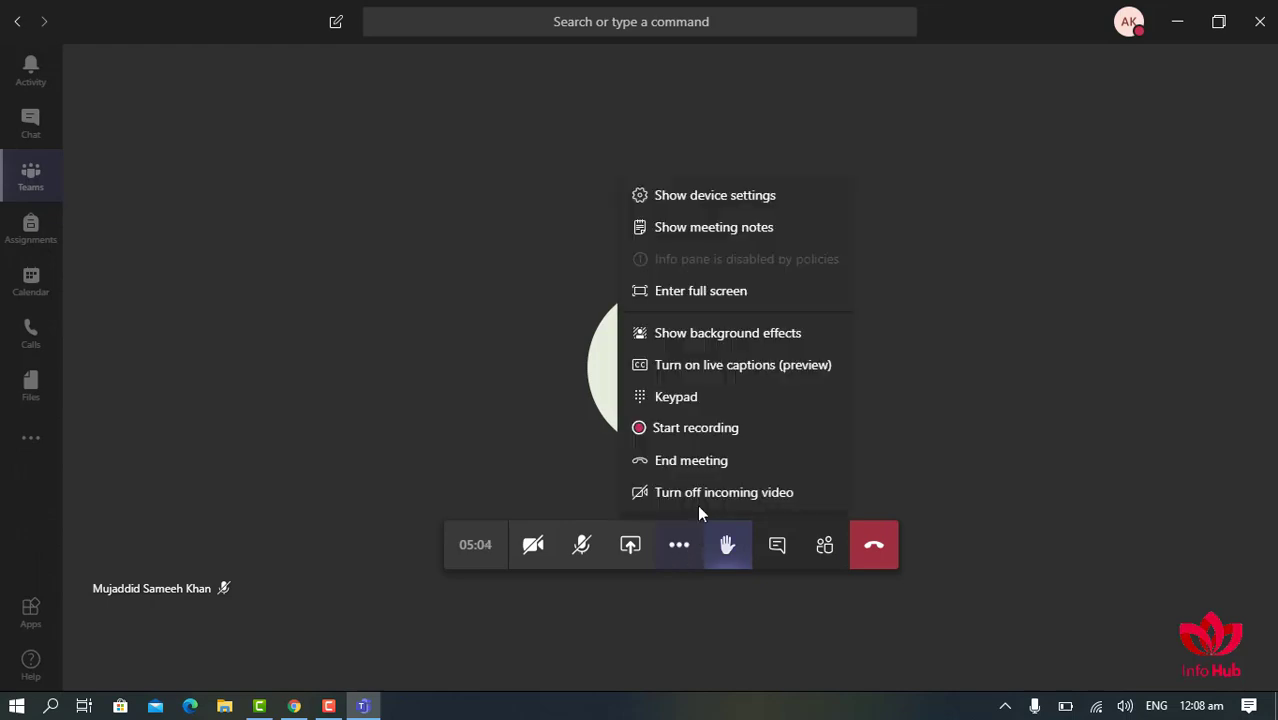
left_click(688, 430)
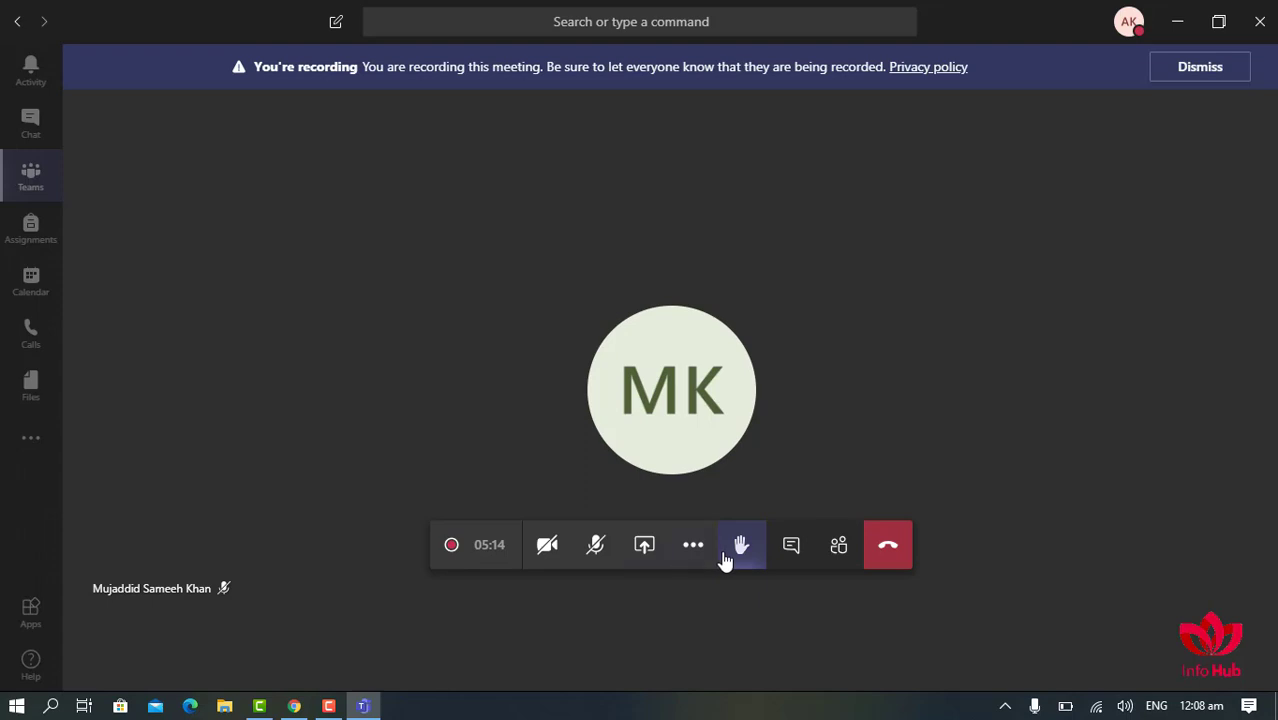
- Stop the meeting recording and confirm Stop recording
left_click(790, 546)
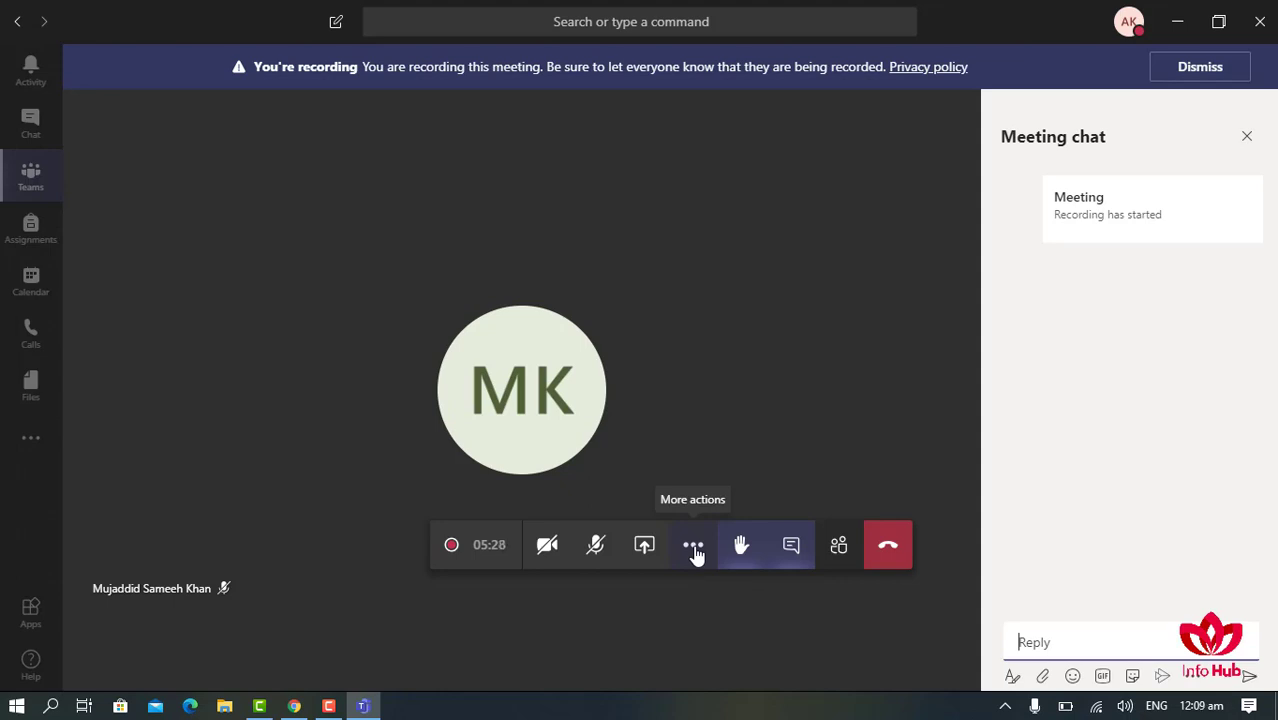
left_click(694, 550)
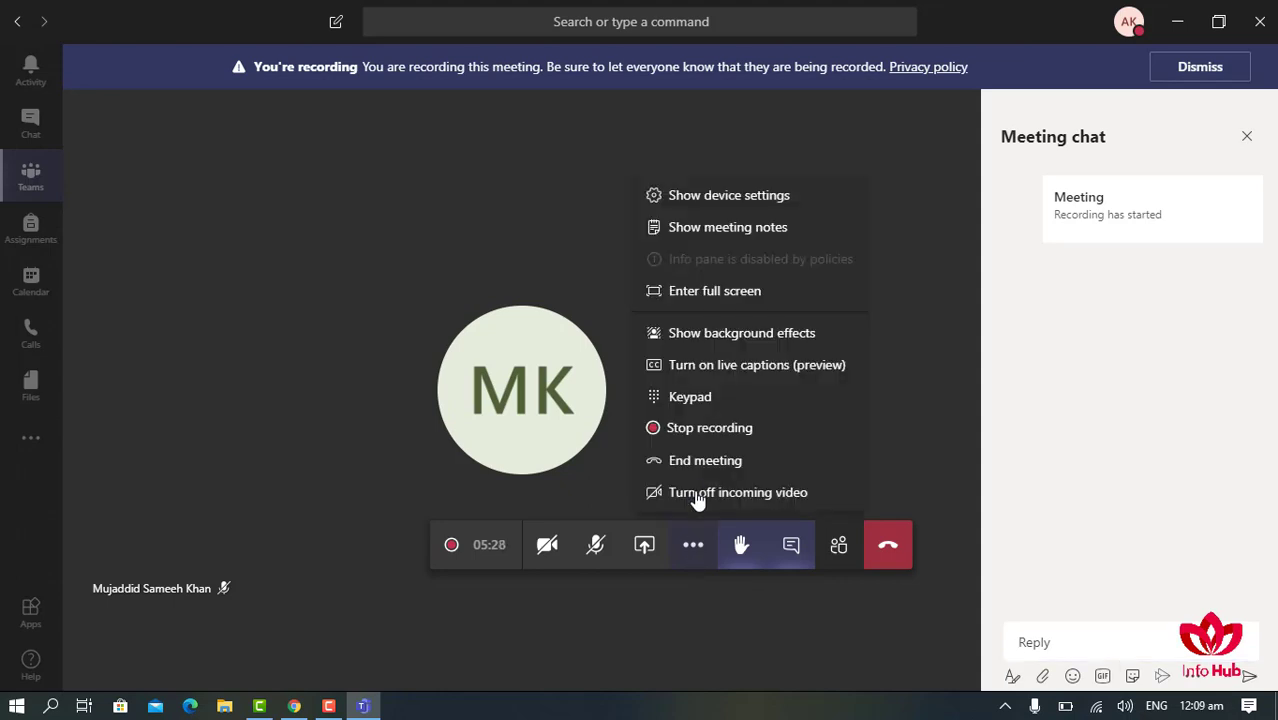
left_click(695, 437)
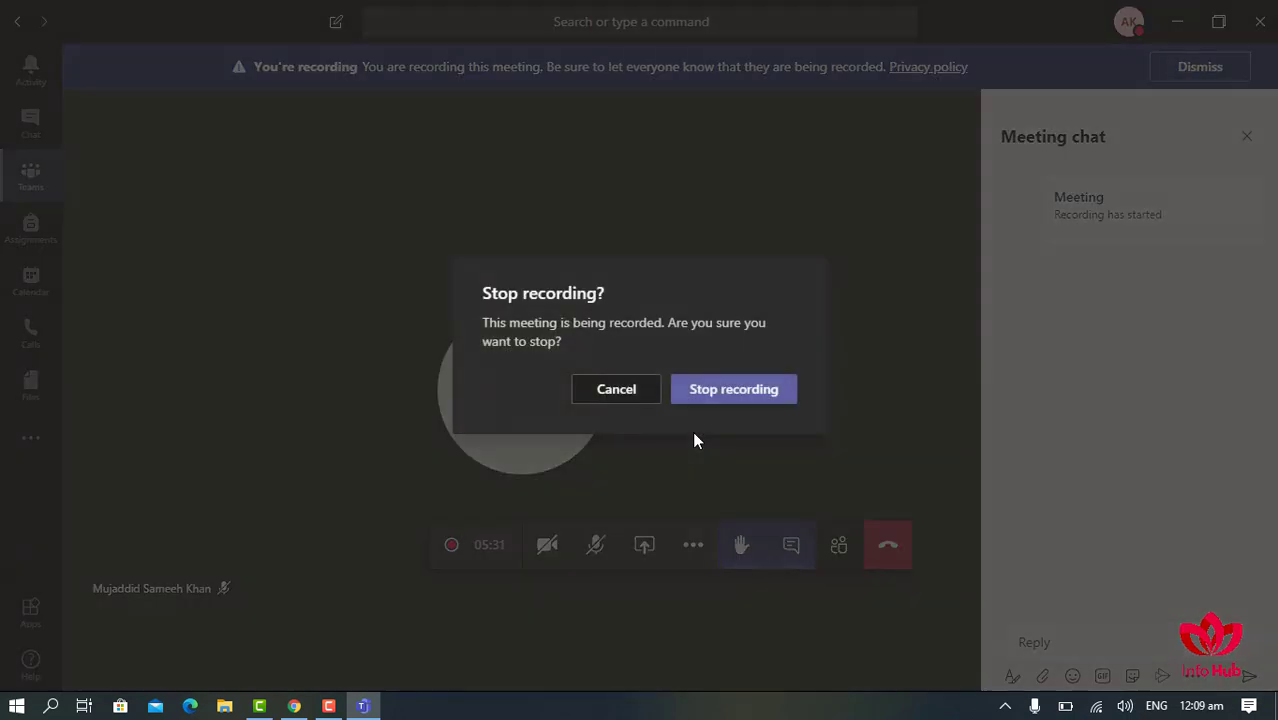
left_click(730, 396)
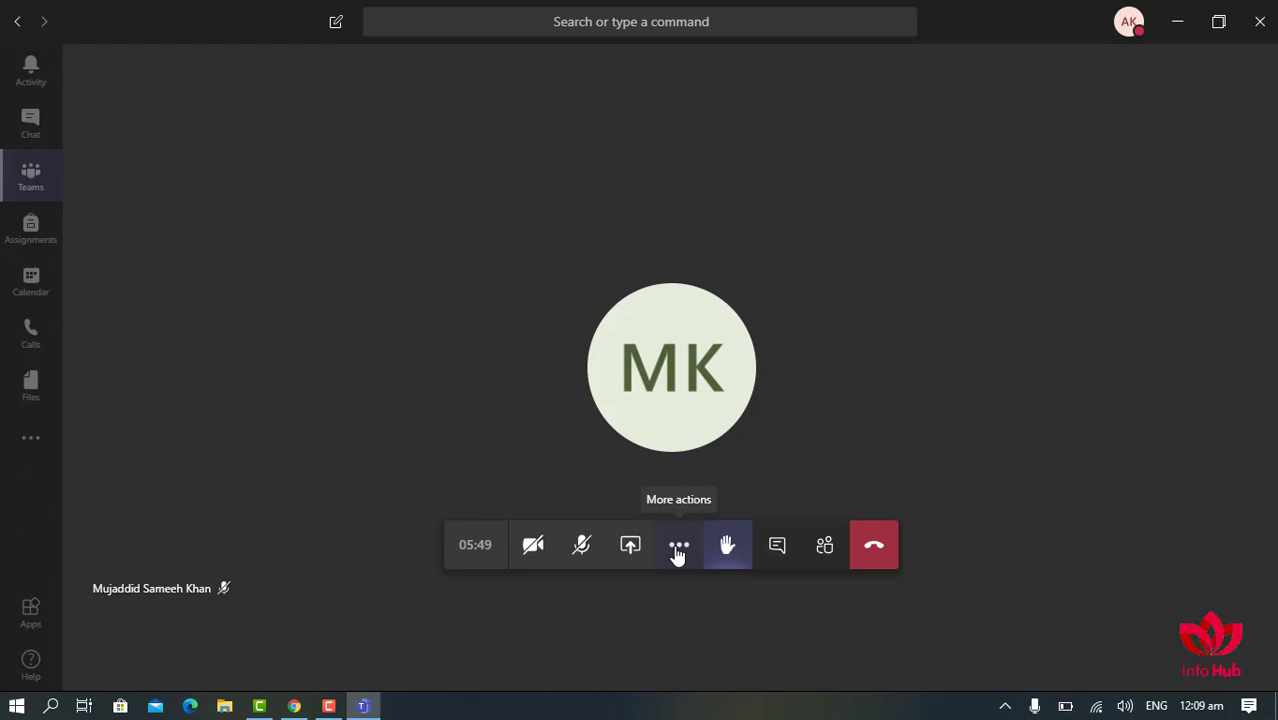
- End the Medicine meeting for everyone and confirm End in the dialog
left_click(678, 553)
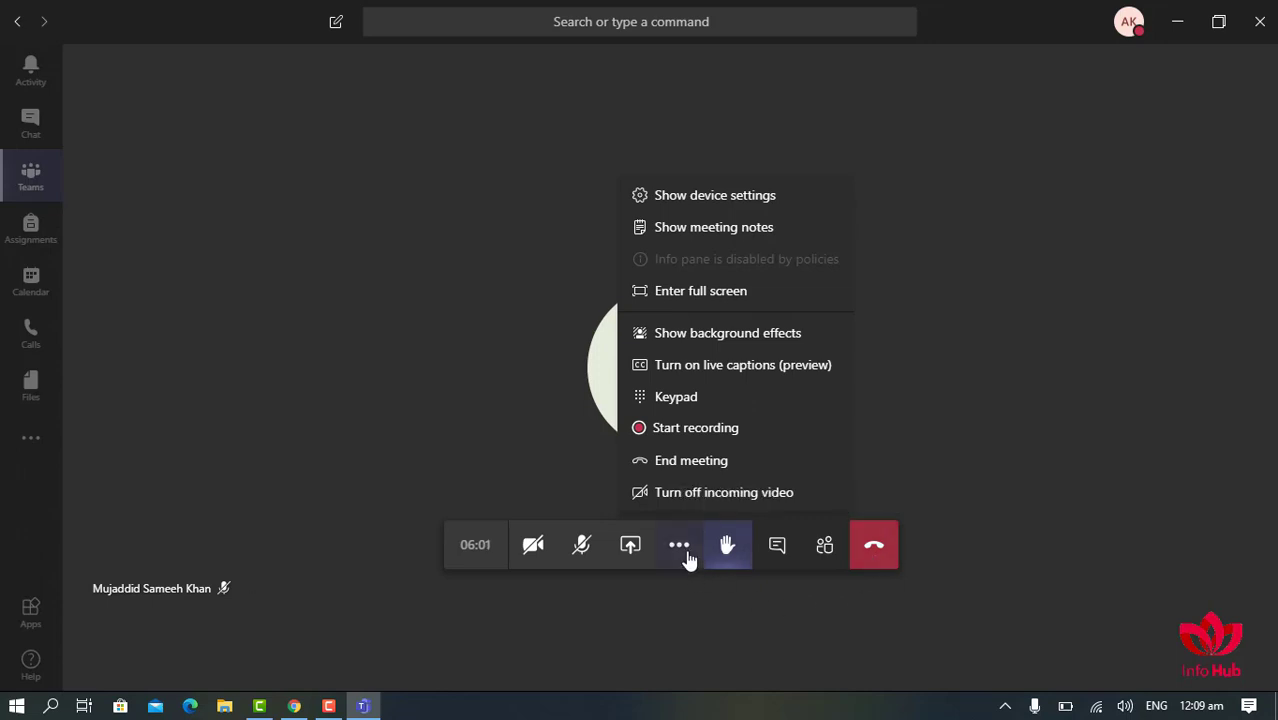
left_click(680, 466)
left_click(750, 389)
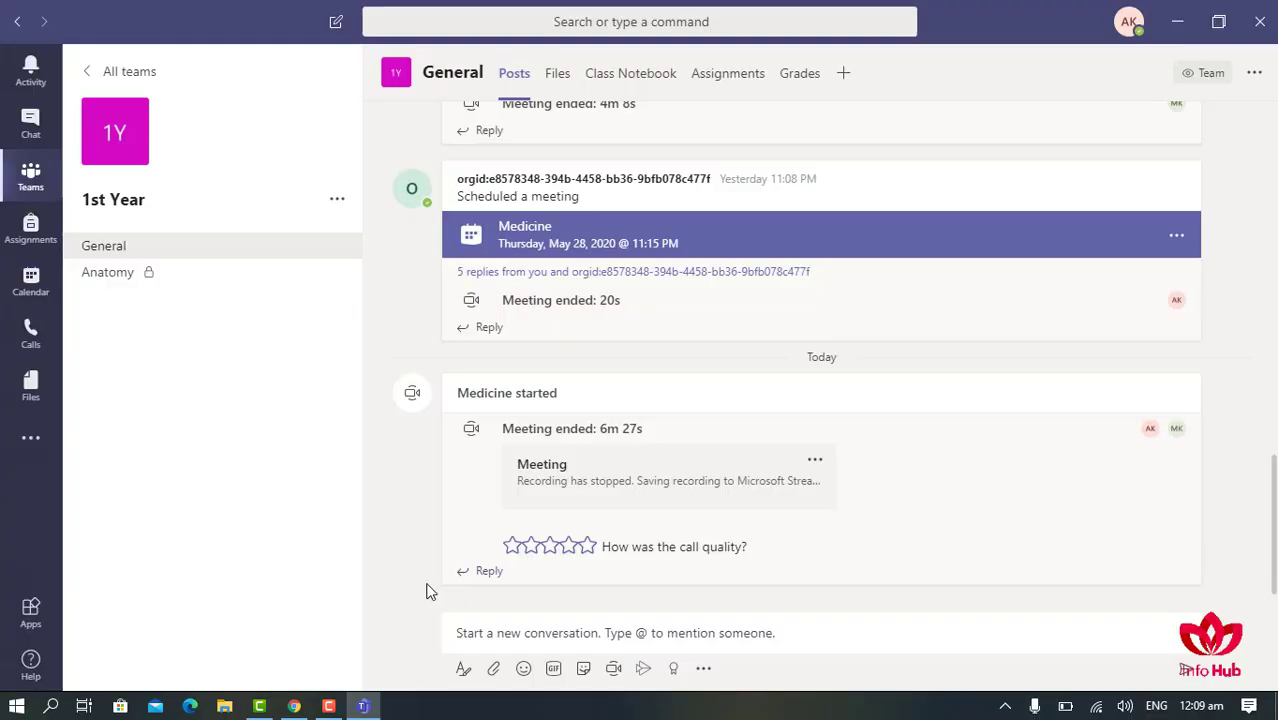